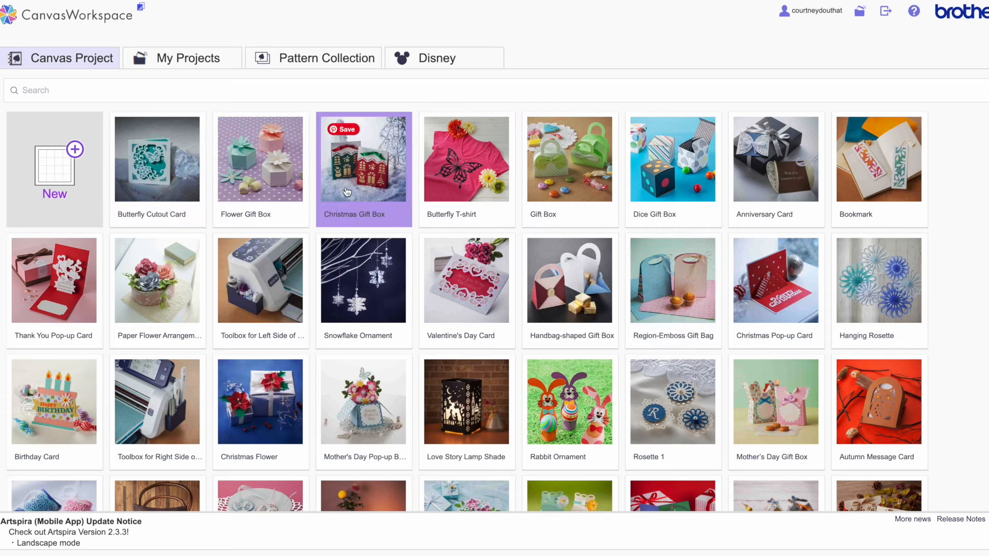
# Search the project library for "halloween" and open the Halloween Pop-up Card project to view its pattern parts.
pyautogui.scroll(-5, 540, 238)
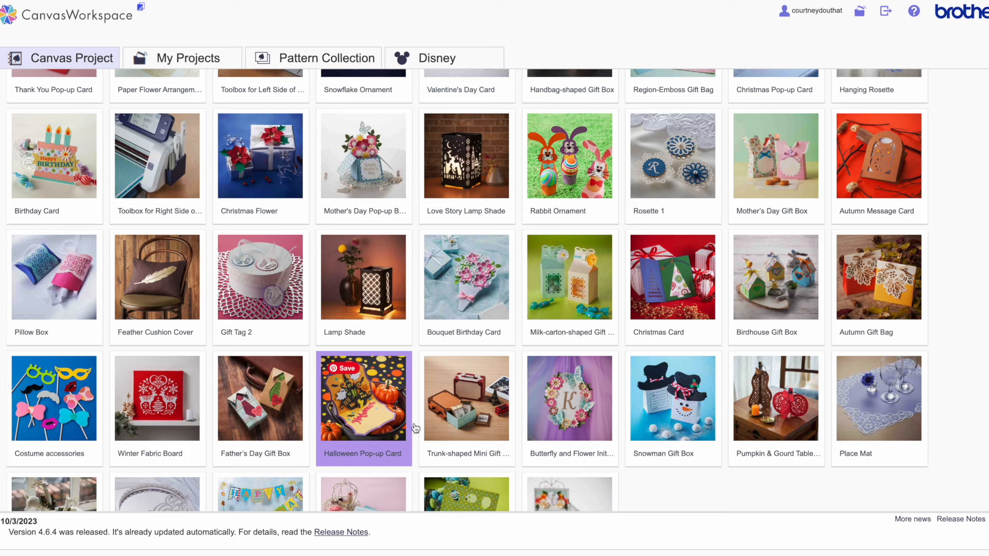
pyautogui.scroll(5, 363, 299)
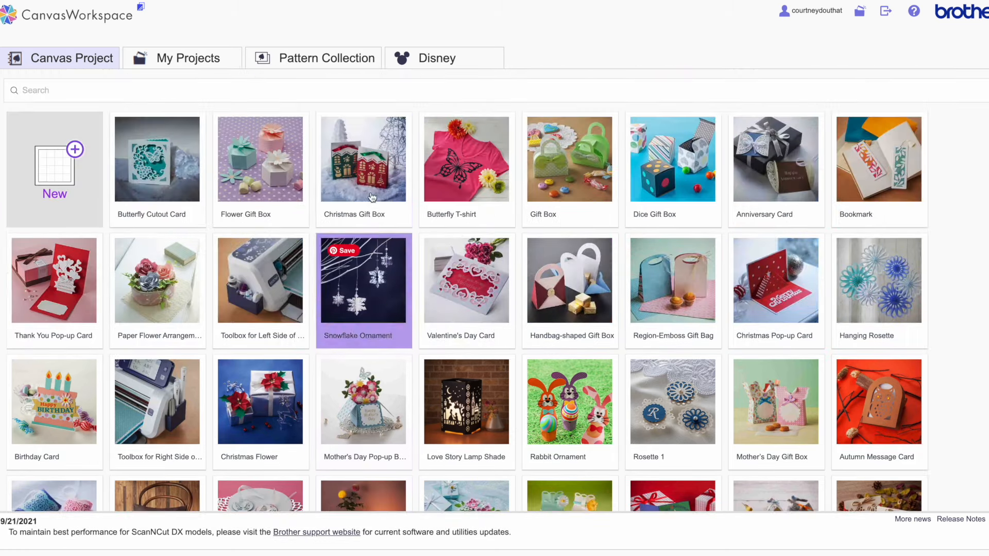
pyautogui.click(341, 88)
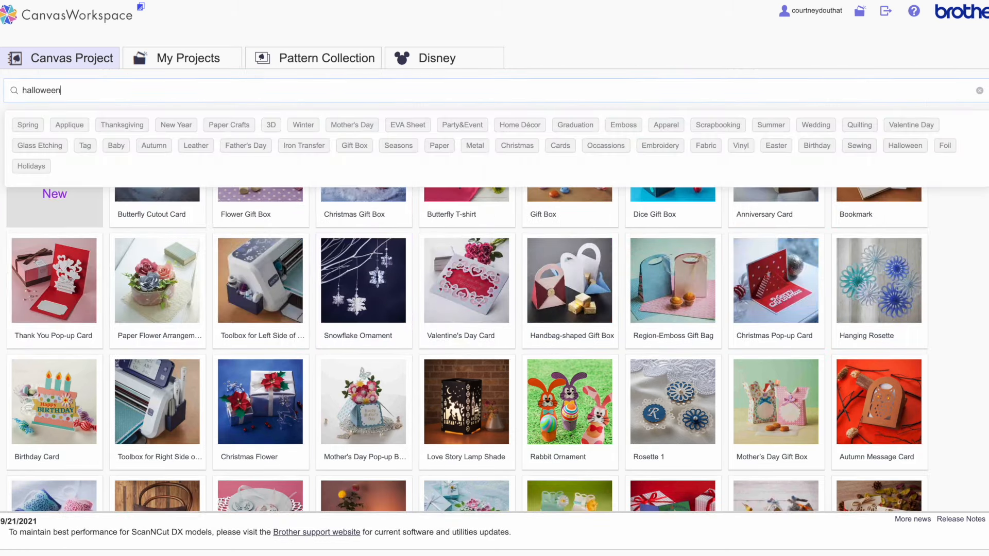
pyautogui.press('Return')
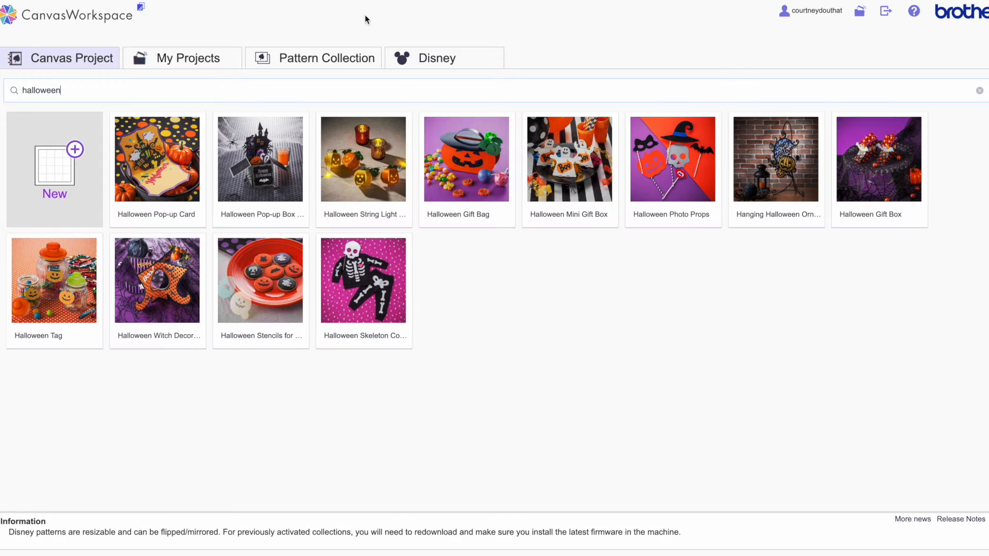
pyautogui.click(172, 162)
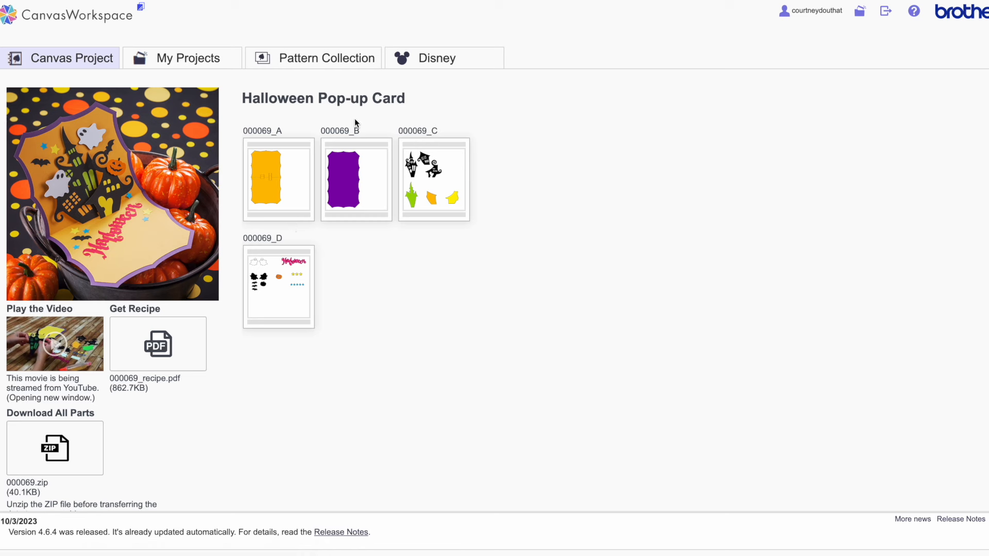
pyautogui.moveTo(420, 191)
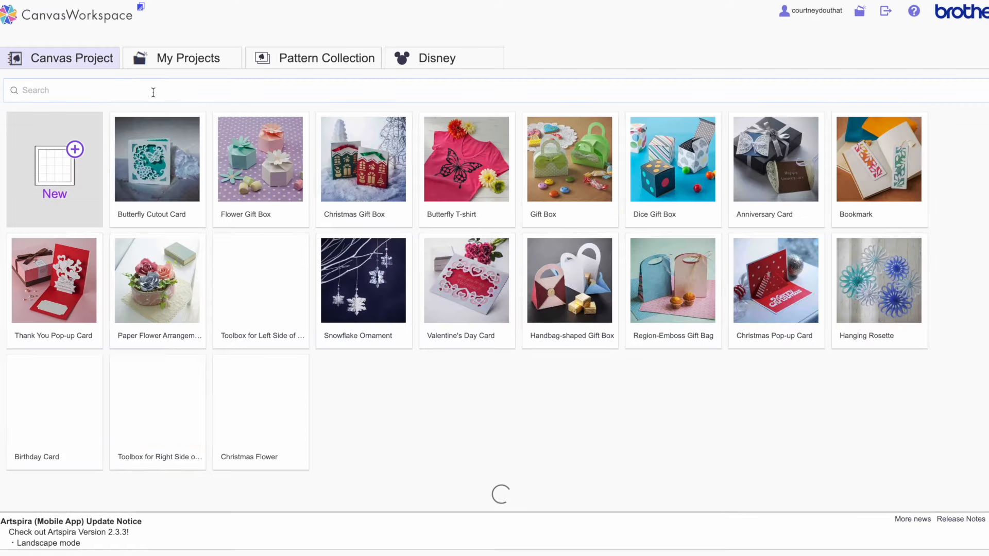
# Look through the full list of ready-made projects in the project library.
pyautogui.scroll(-2, 357, 280)
pyautogui.scroll(-4, 358, 280)
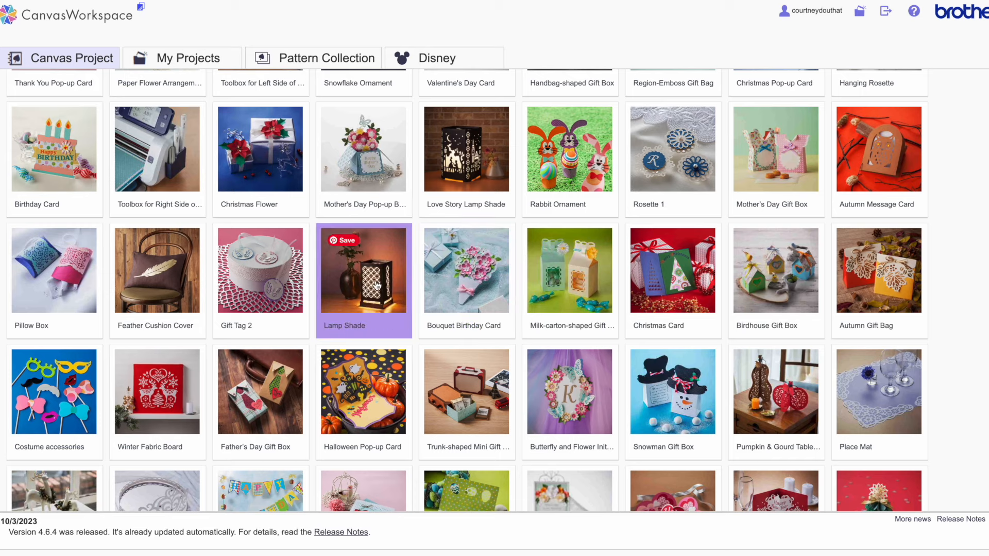
pyautogui.scroll(5, 681, 178)
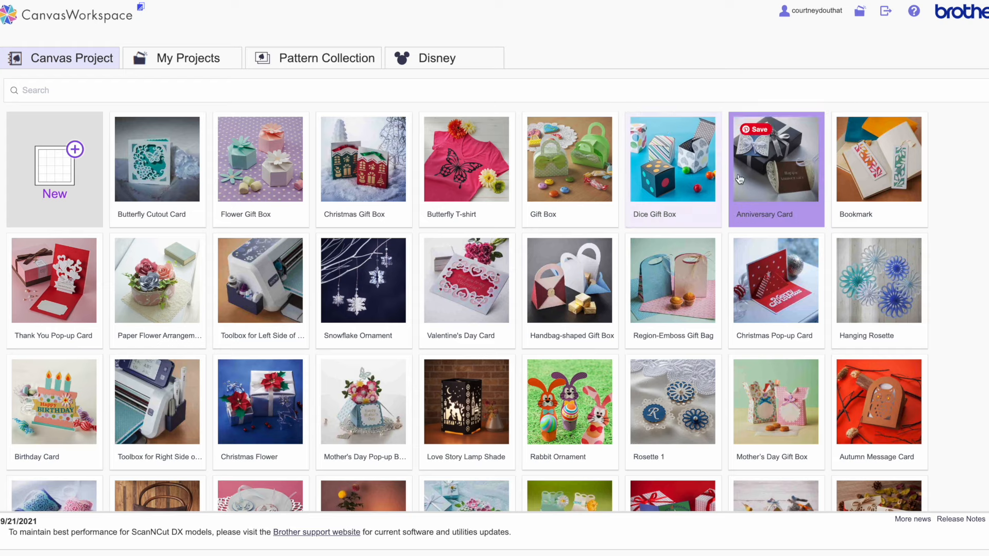
pyautogui.scroll(-2, 734, 184)
pyautogui.scroll(-5, 731, 185)
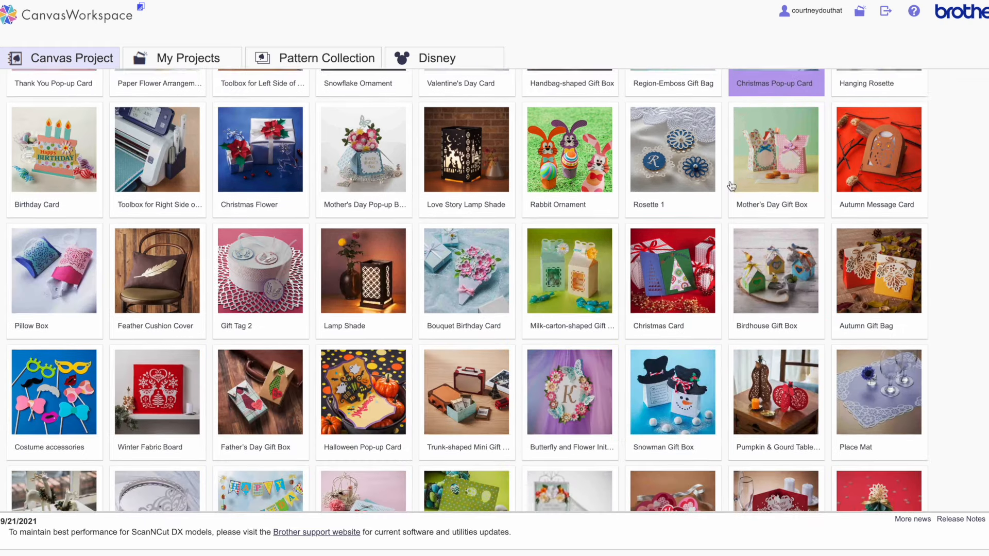
pyautogui.scroll(-3, 731, 185)
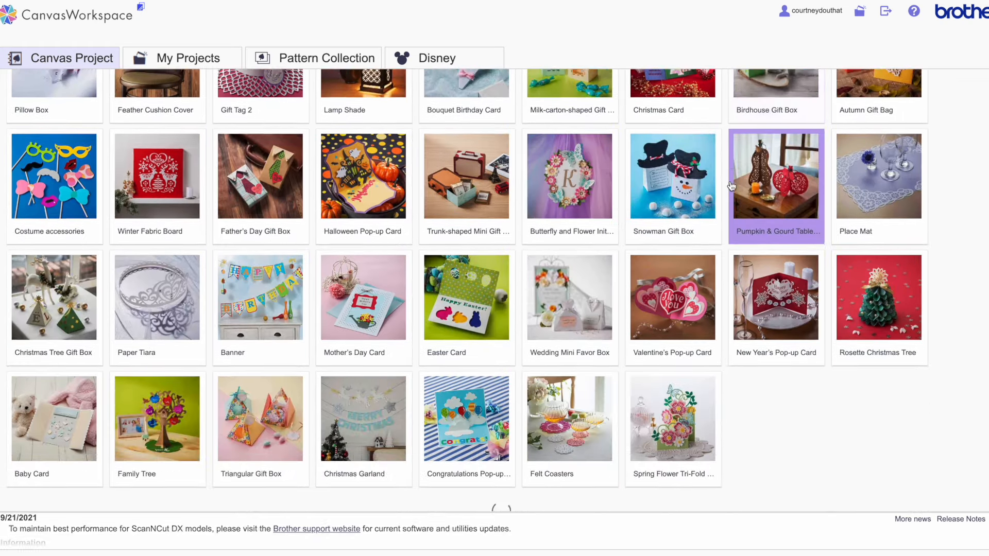
pyautogui.scroll(-4, 731, 186)
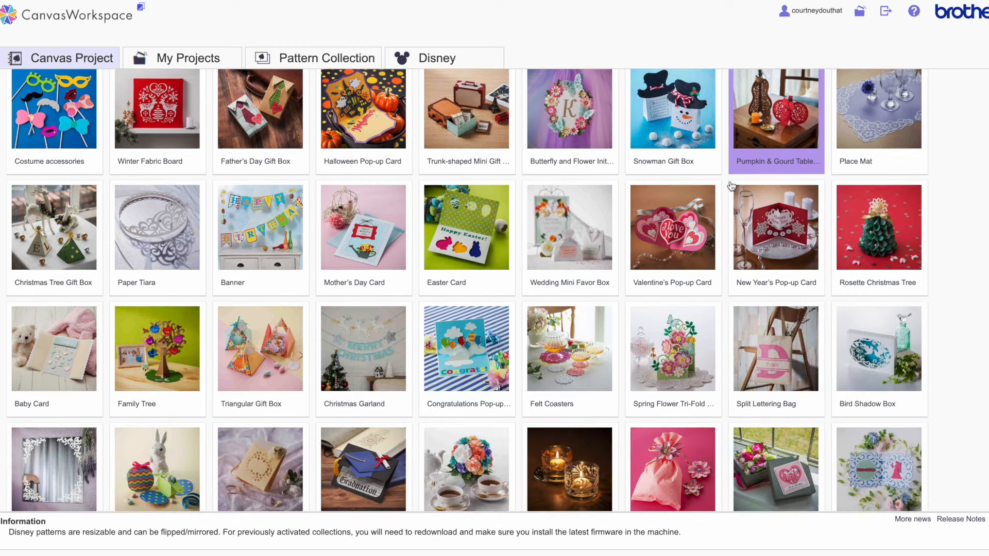
pyautogui.scroll(-4, 731, 185)
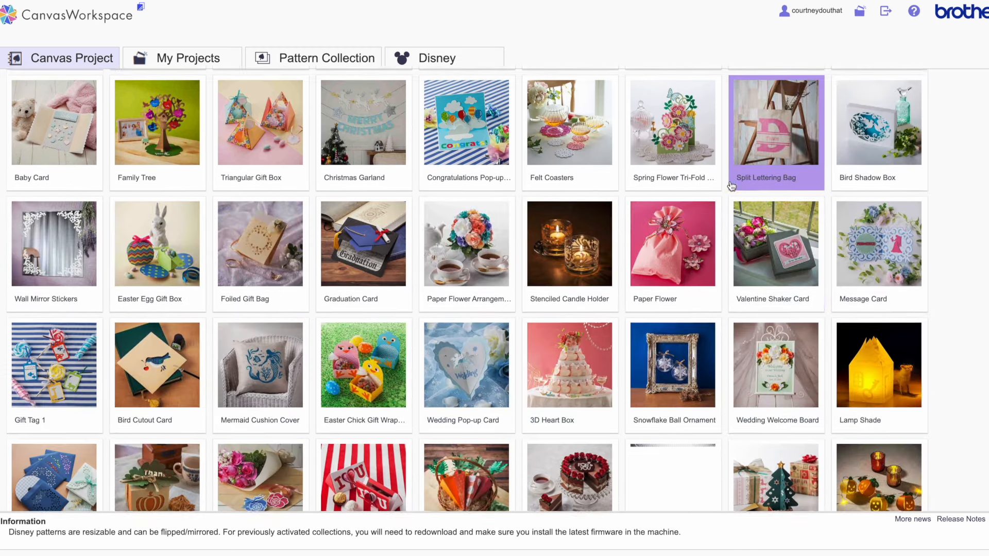
pyautogui.scroll(-1, 731, 186)
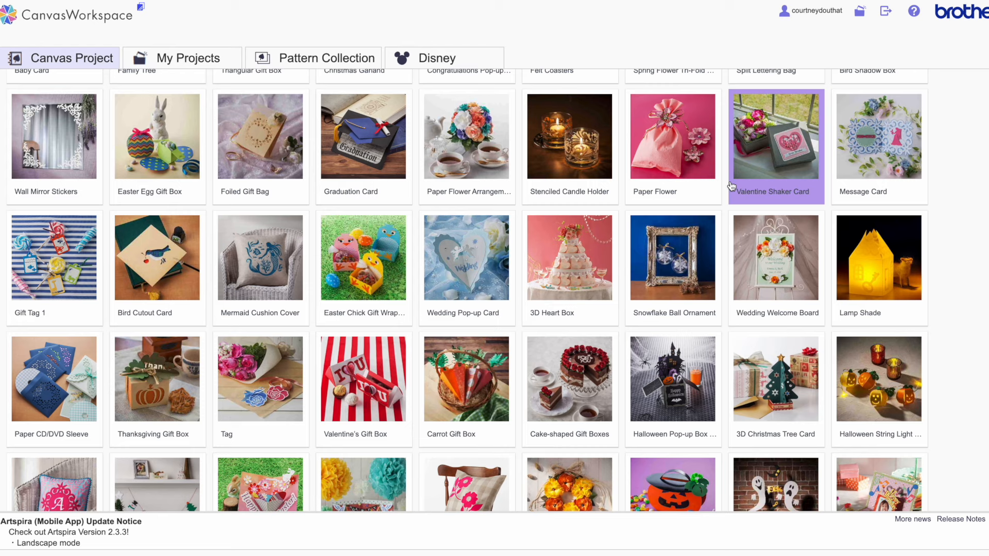
pyautogui.scroll(-4, 731, 185)
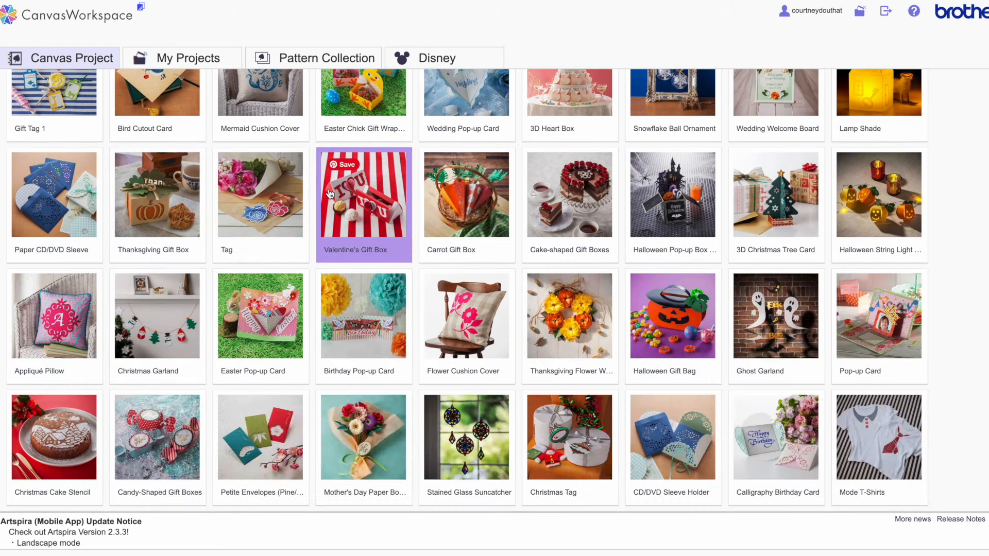
# Open the Appliqué Pillow project and examine its pattern parts 000067_A and 000067_B.
pyautogui.click(42, 309)
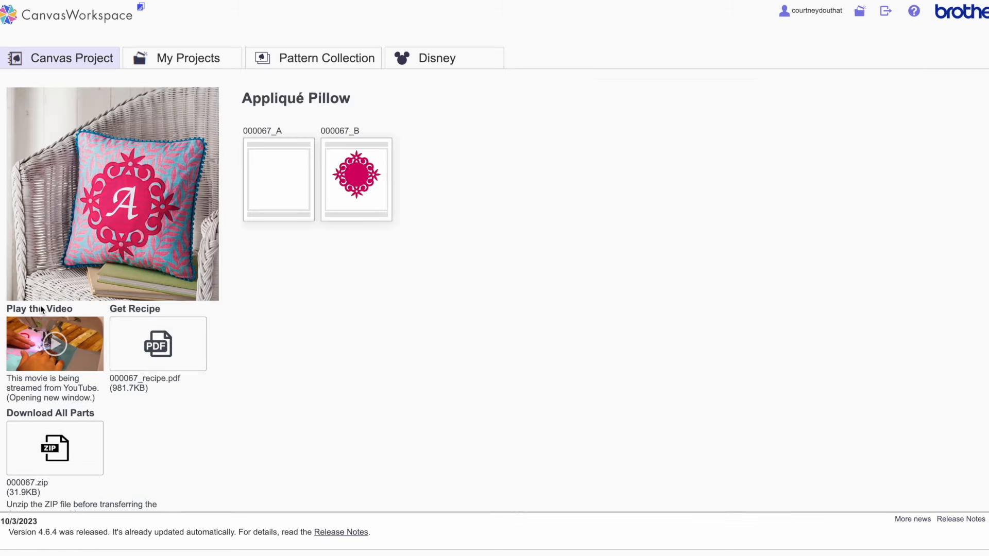
pyautogui.moveTo(373, 171)
pyautogui.moveTo(299, 167)
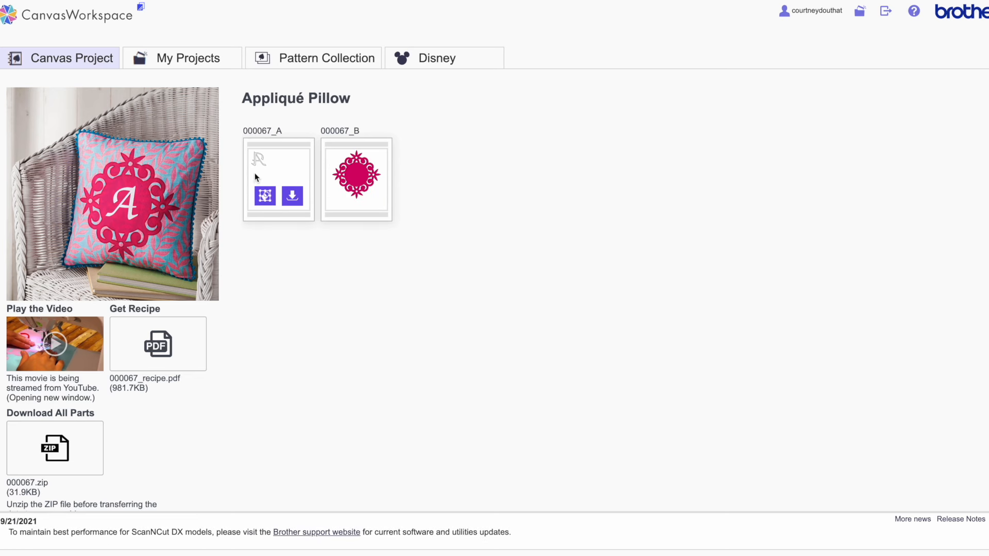
pyautogui.moveTo(375, 141)
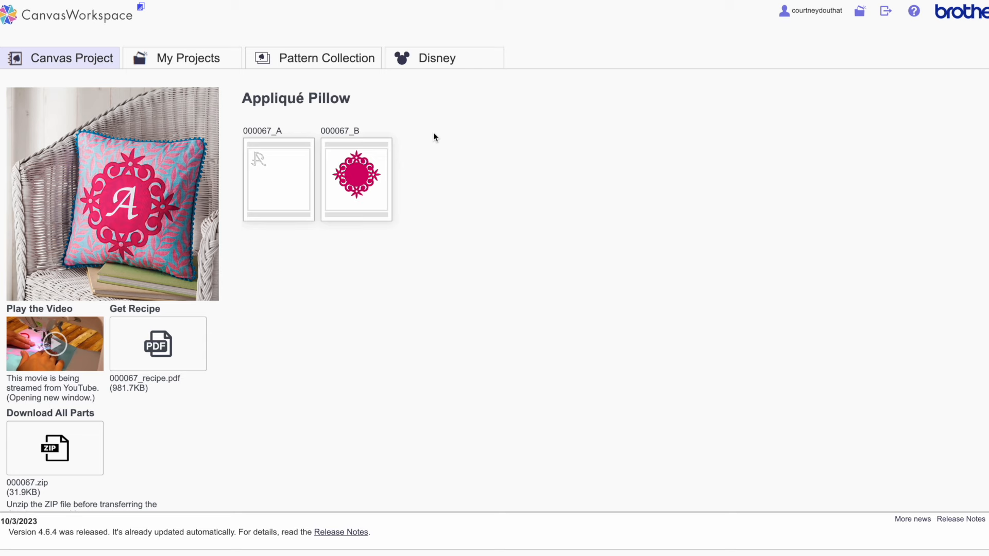
# Return to the project library and open the Christmas Flower project.
pyautogui.click(51, 69)
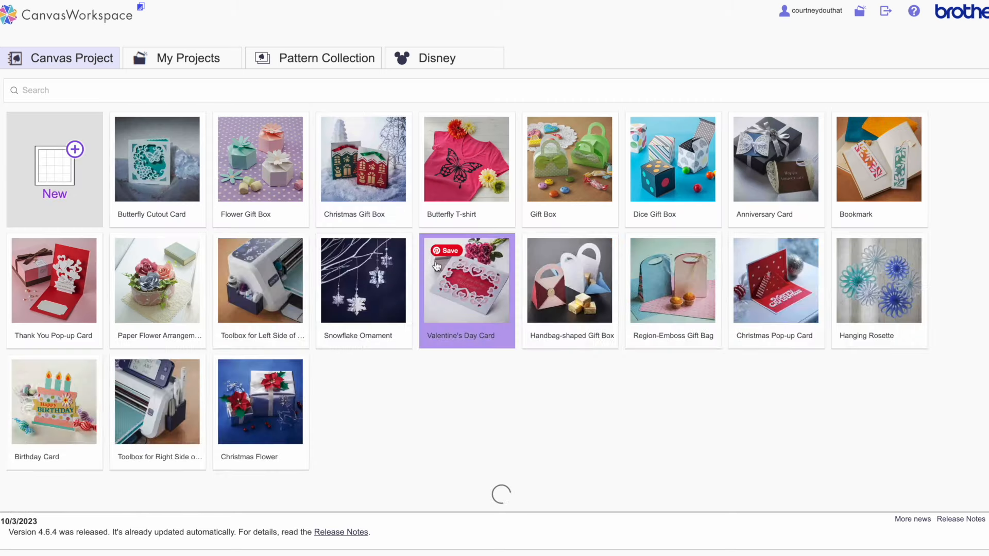
pyautogui.scroll(-3, 436, 265)
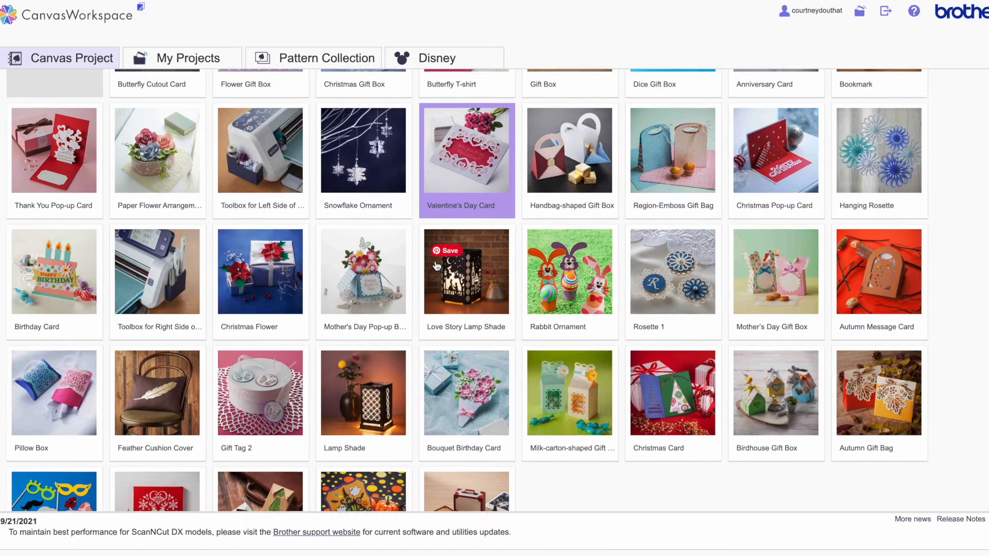
pyautogui.click(260, 272)
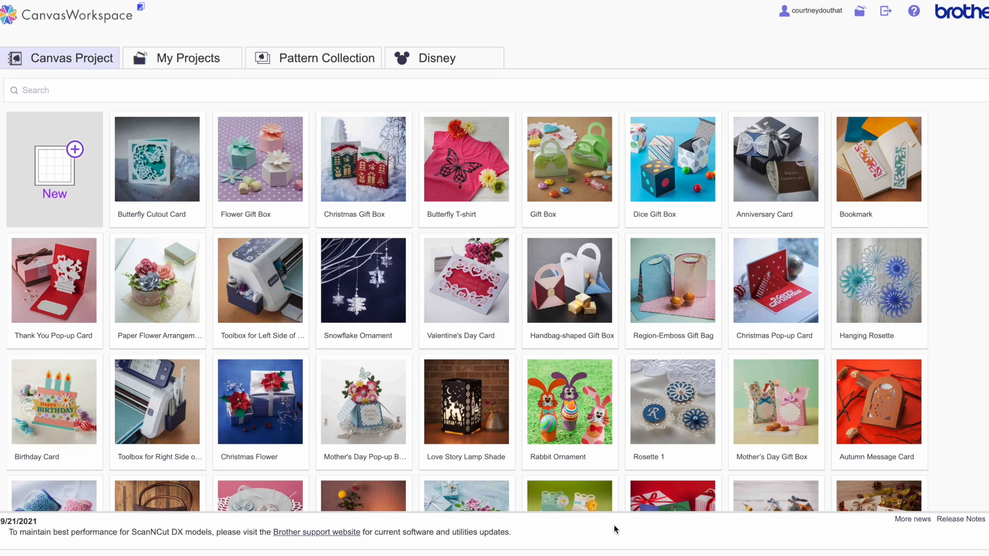
# Search the project library for "split", open the Split Lettering Bag project and examine its letter patterns.
pyautogui.click(437, 92)
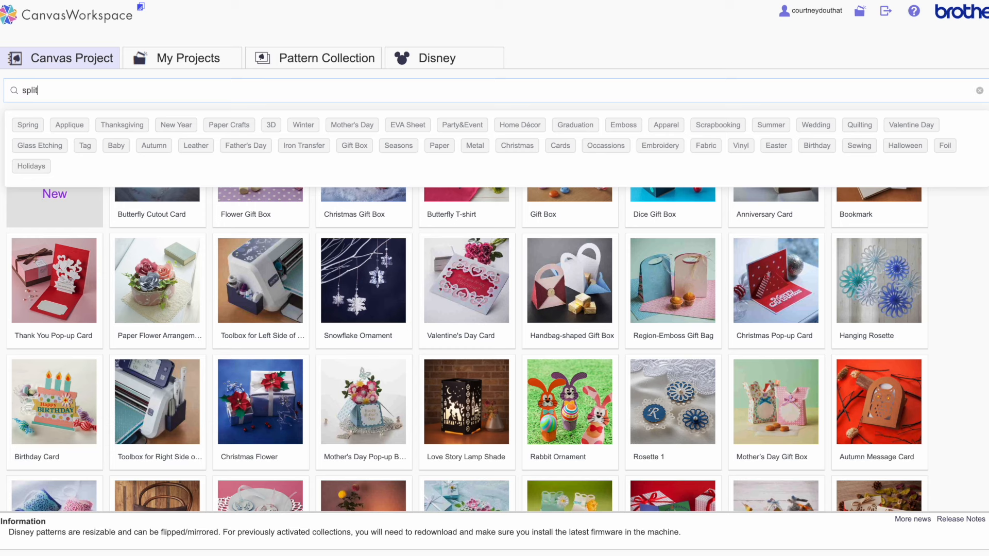
pyautogui.press('Return')
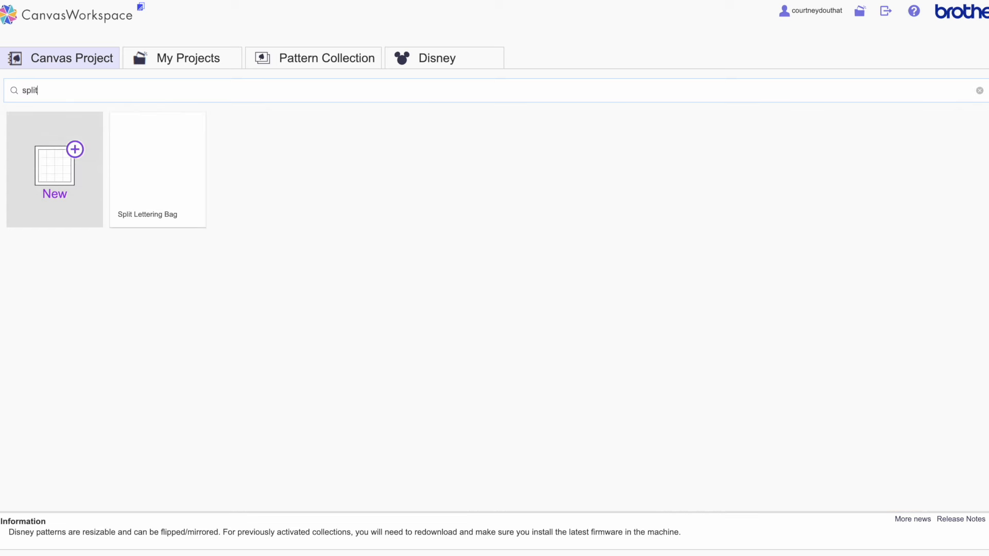
pyautogui.click(178, 167)
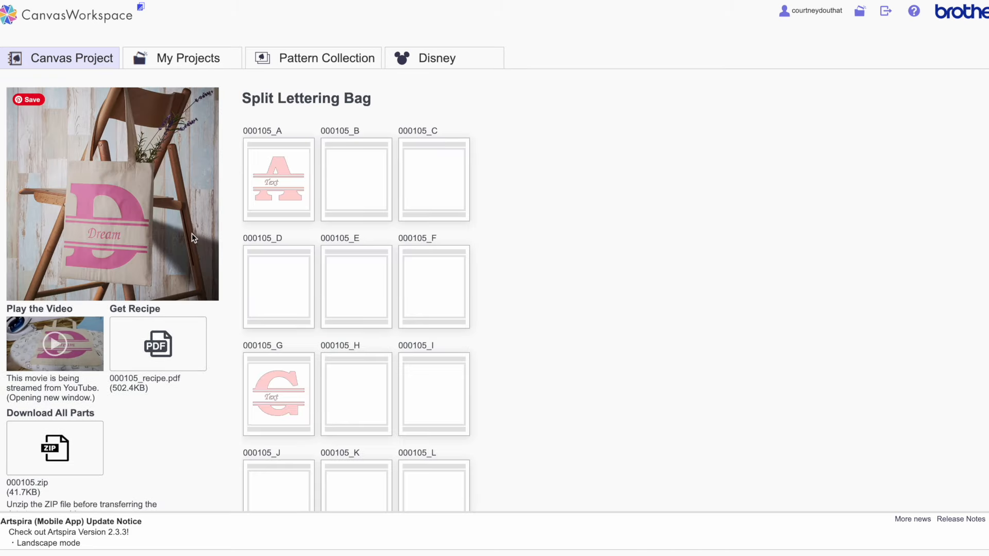
pyautogui.scroll(-1, 467, 173)
pyautogui.scroll(-6, 382, 282)
pyautogui.scroll(3, 382, 281)
pyautogui.scroll(3, 382, 281)
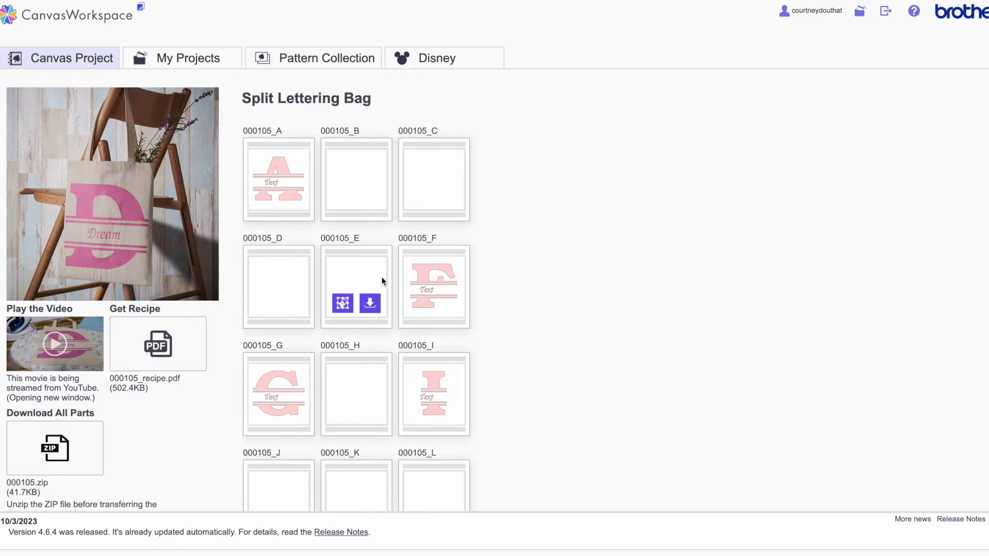
# Create a new blank project and place a basic heart shape, about 6.78 inches in size, in the middle of the mat.
pyautogui.click(53, 66)
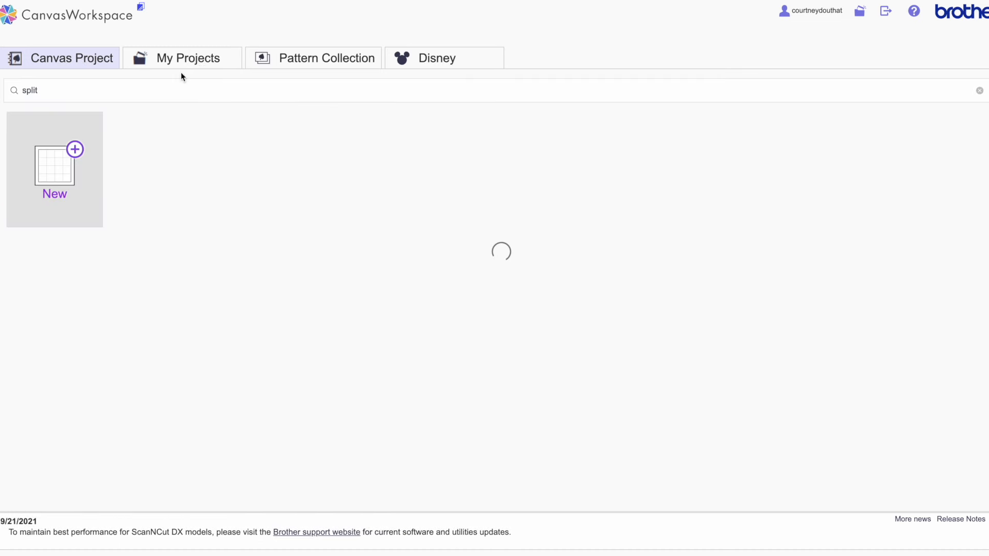
pyautogui.click(54, 144)
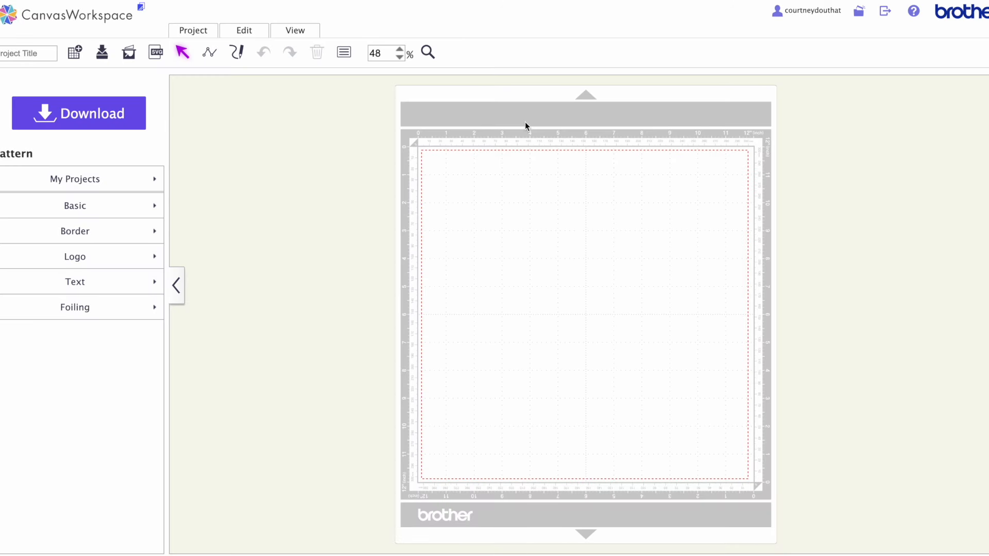
pyautogui.click(125, 206)
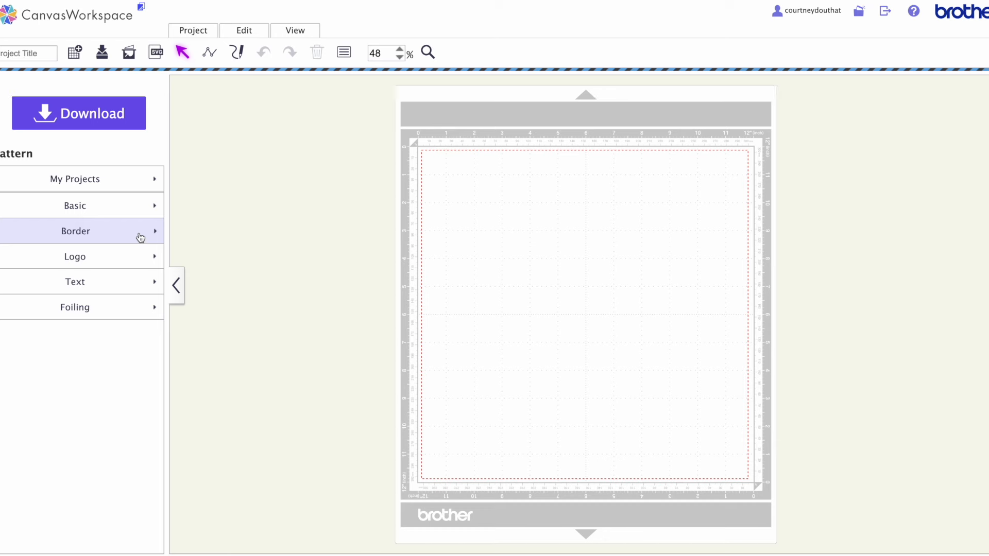
pyautogui.scroll(-5, 81, 310)
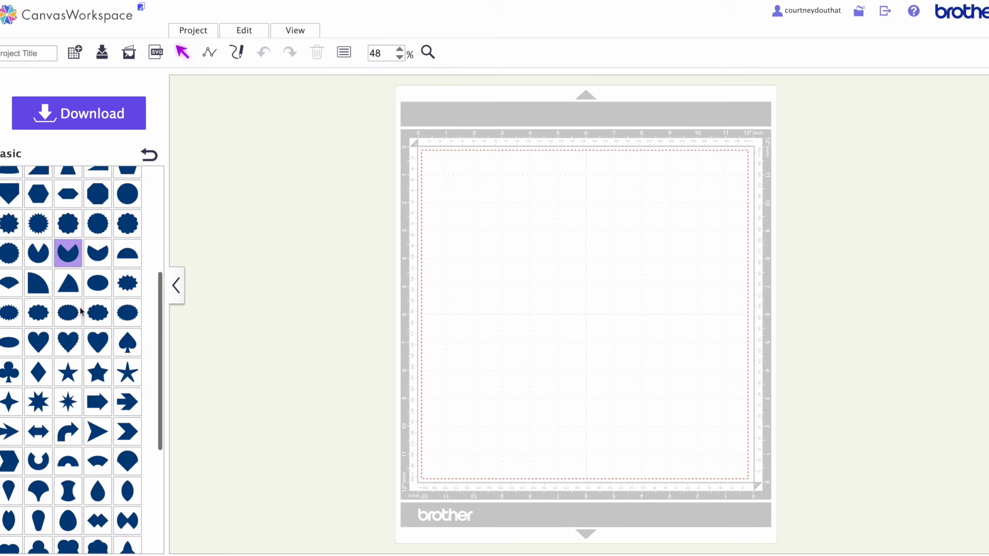
pyautogui.click(41, 330)
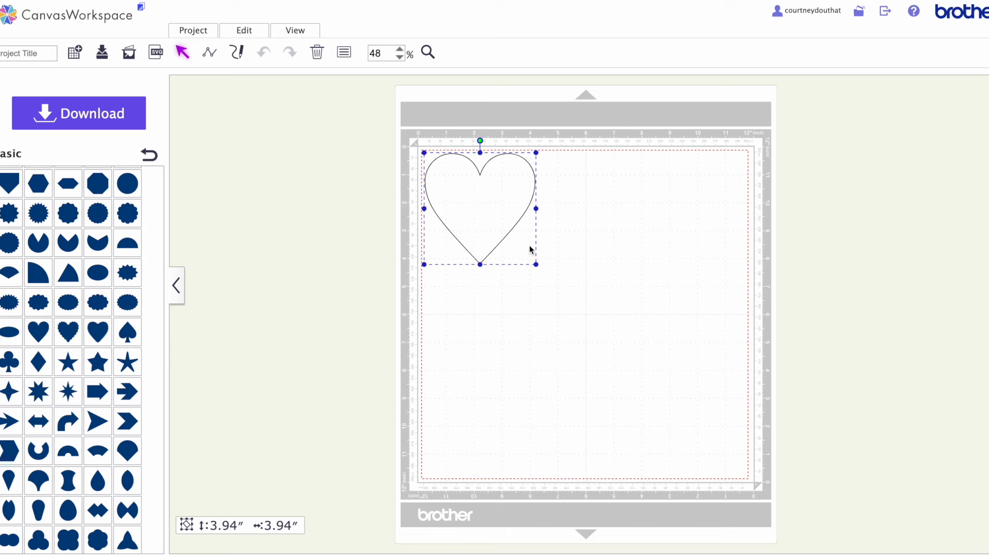
pyautogui.moveTo(536, 264); pyautogui.dragTo(616, 333)
pyautogui.moveTo(512, 223); pyautogui.dragTo(573, 276)
# Add a basic square, stretch it into a thin band about 10.12 inches wide, and place it across the heart's middle.
pyautogui.scroll(5, 78, 253)
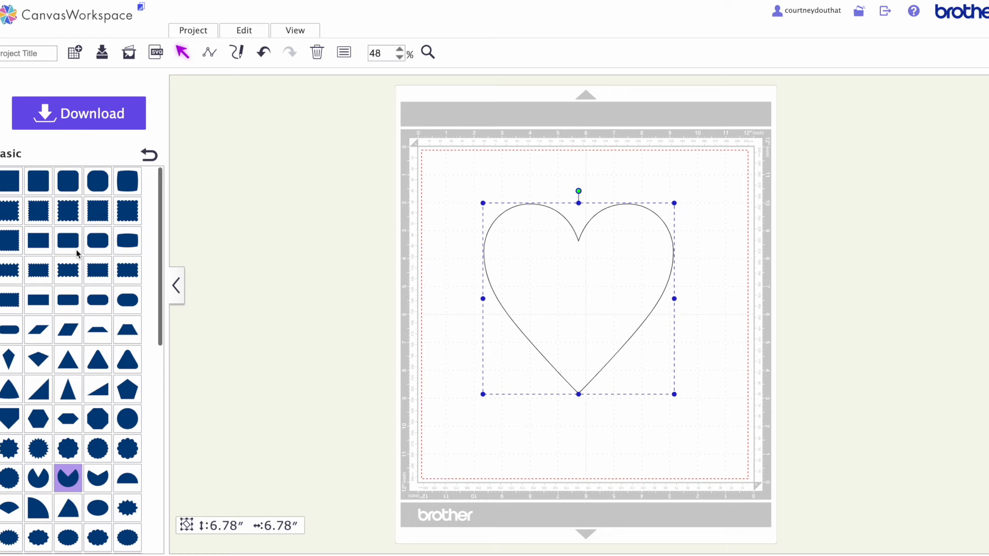
pyautogui.click(10, 182)
pyautogui.moveTo(529, 203); pyautogui.dragTo(716, 290)
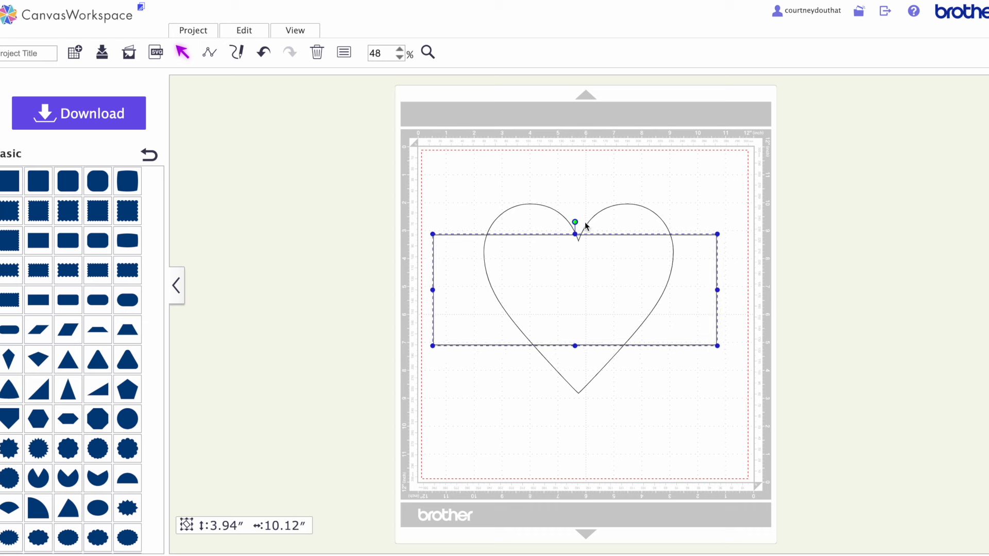
pyautogui.moveTo(574, 234); pyautogui.dragTo(574, 283)
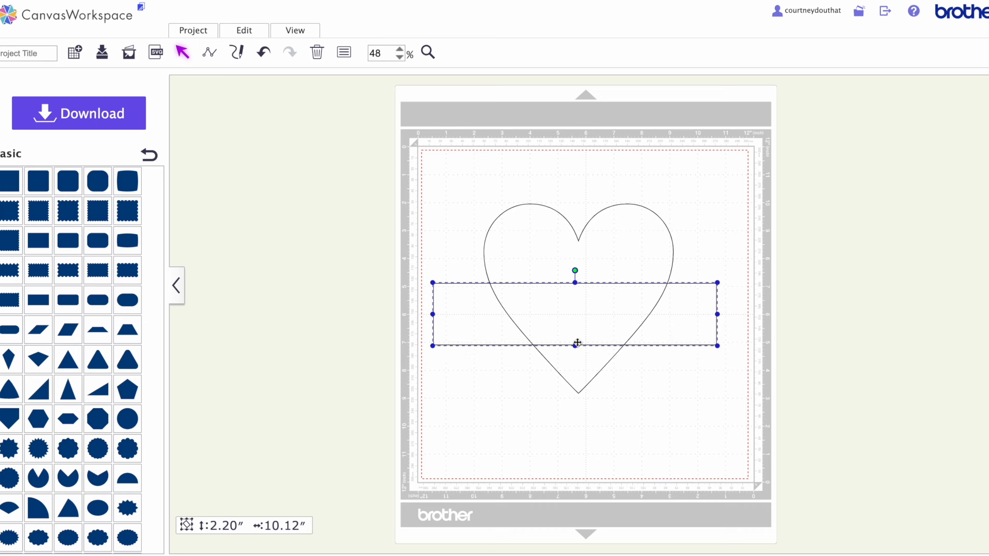
pyautogui.moveTo(576, 345); pyautogui.dragTo(590, 292)
# Select the heart and the rectangle together and subtract the rectangle to split the heart into two pieces.
pyautogui.click(489, 161)
pyautogui.moveTo(475, 183); pyautogui.dragTo(706, 396)
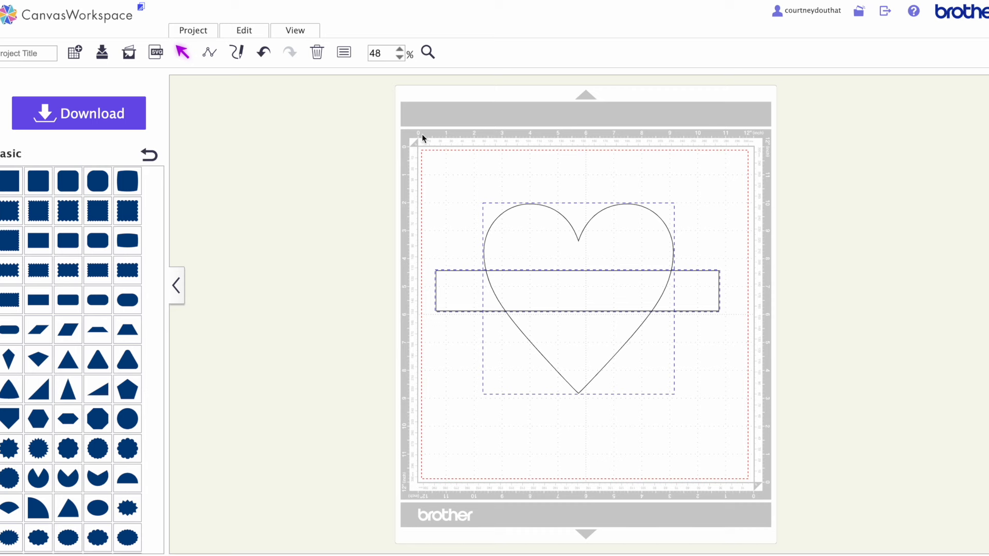
pyautogui.click(249, 32)
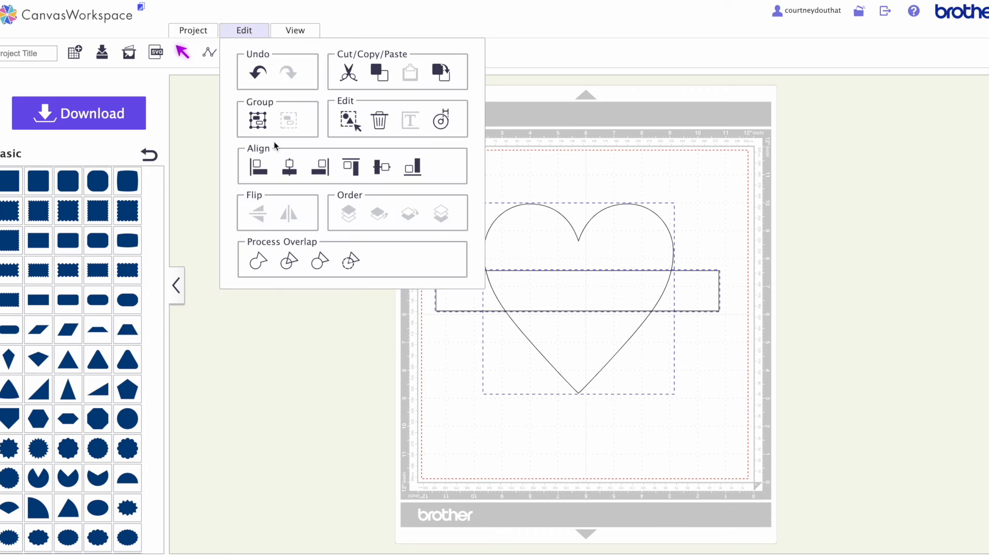
pyautogui.click(350, 263)
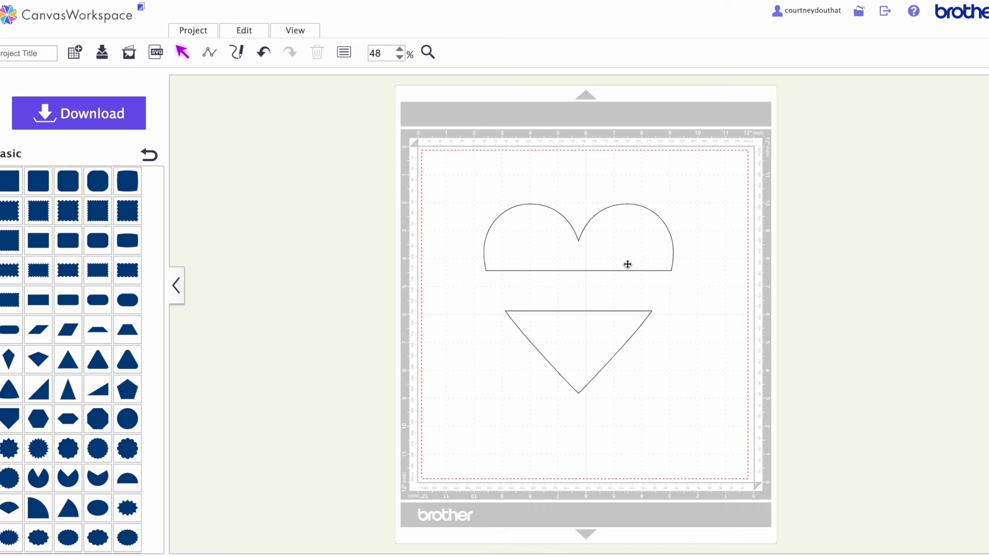
# Add a basic square, flatten it into a bar about 0.27 by 9.10 inches, and place it along the upper heart piece's straight edge.
pyautogui.click(11, 187)
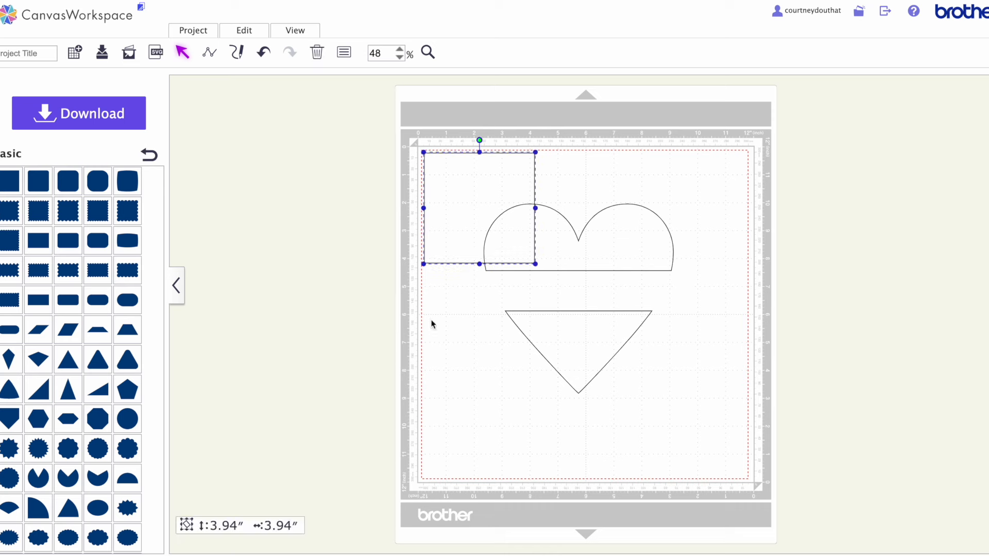
pyautogui.moveTo(495, 196); pyautogui.dragTo(522, 316)
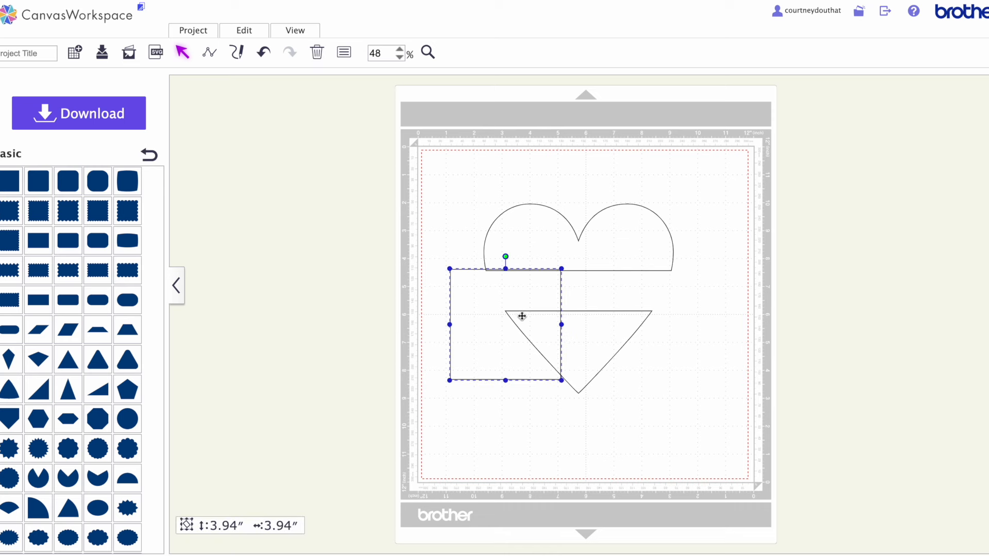
pyautogui.moveTo(505, 380); pyautogui.dragTo(501, 278)
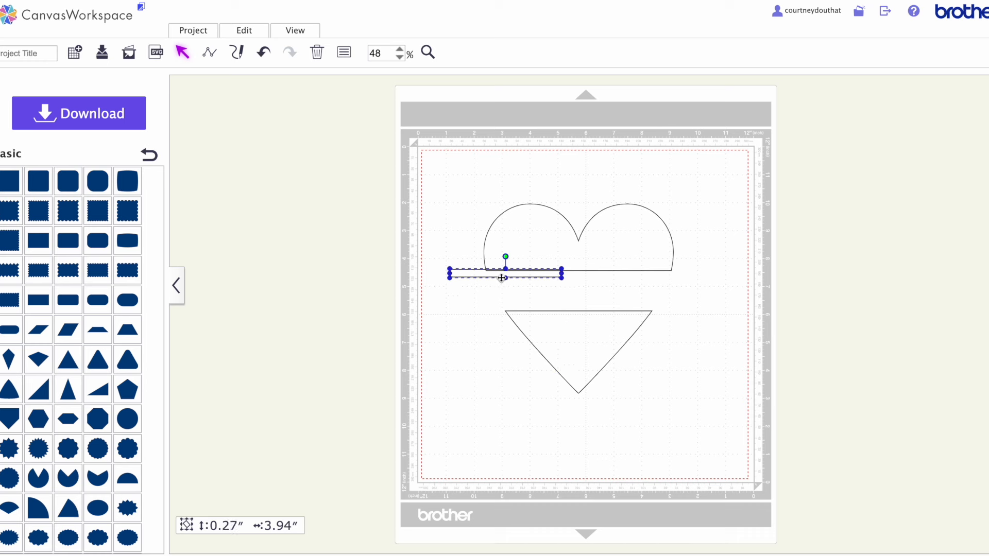
pyautogui.moveTo(563, 273); pyautogui.dragTo(691, 277)
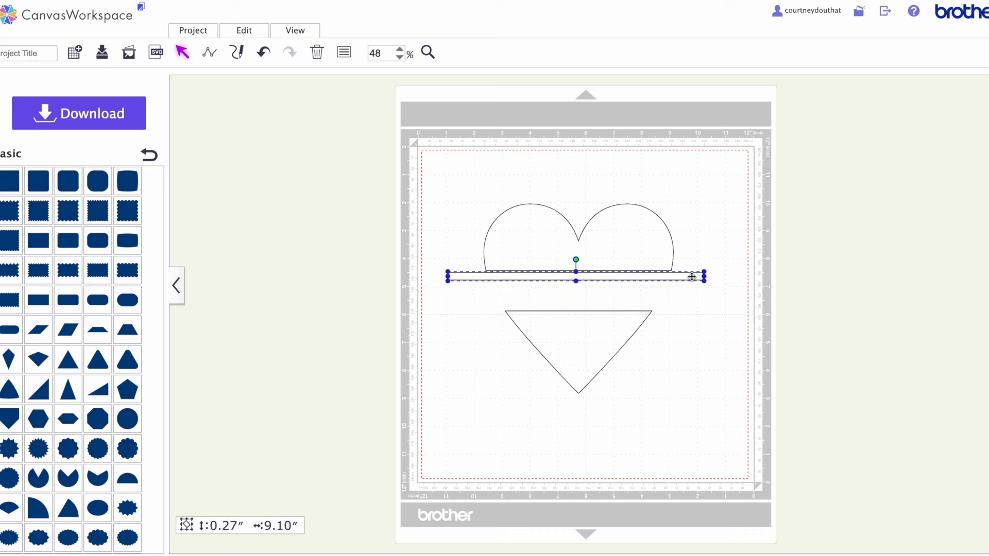
pyautogui.click(691, 313)
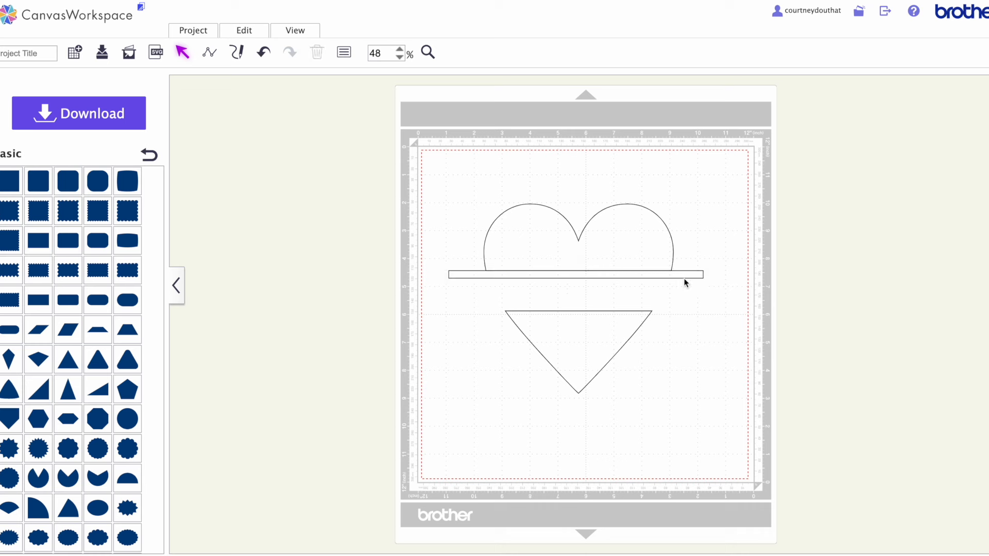
# Shorten the bar to about 6.87 inches from both ends to match the upper heart piece's width.
pyautogui.click(703, 277)
pyautogui.moveTo(703, 278); pyautogui.dragTo(677, 277)
pyautogui.moveTo(448, 275); pyautogui.dragTo(483, 276)
pyautogui.click(677, 323)
pyautogui.click(620, 274)
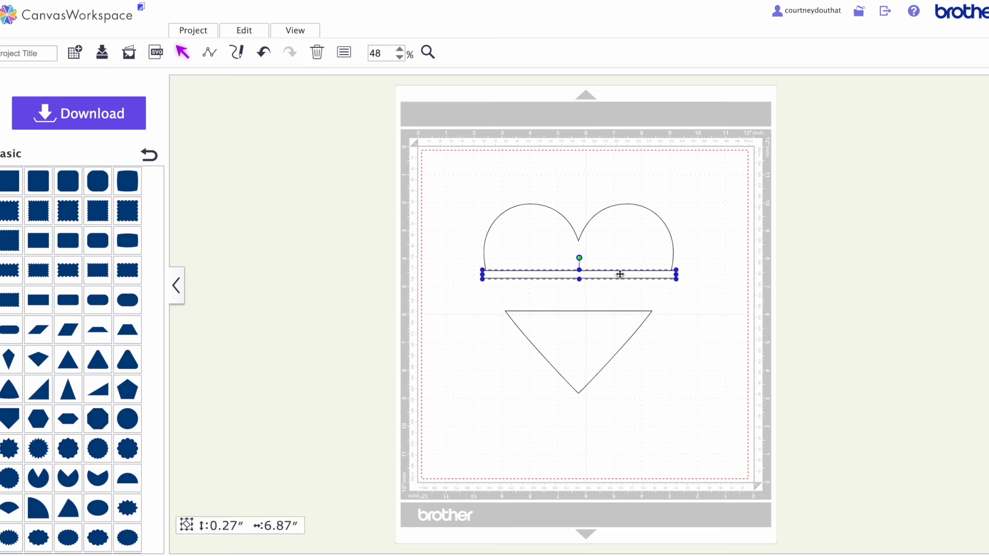
pyautogui.click(690, 299)
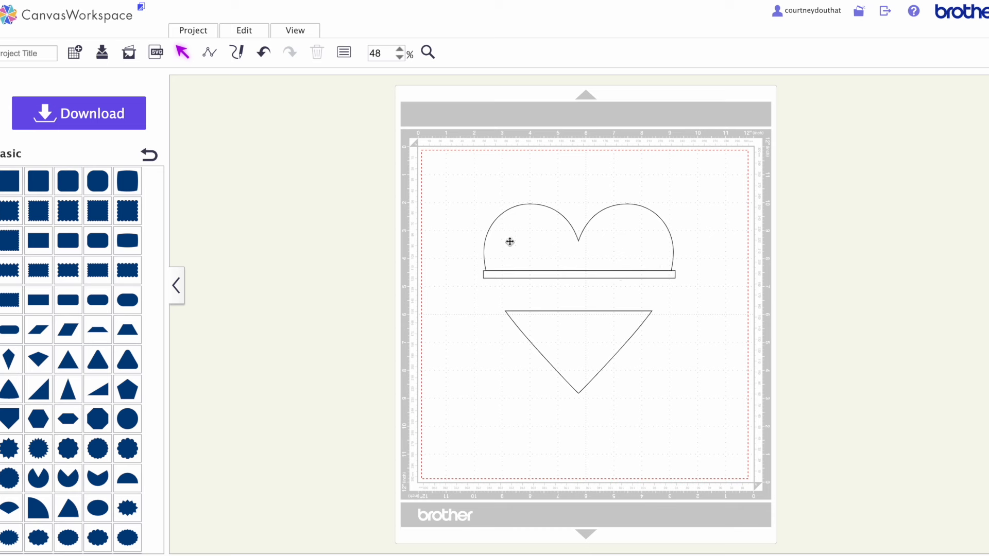
# Duplicate the bar, place the copy on the lower heart piece's straight edge, and shorten it to about 5.98 inches.
pyautogui.click(553, 273)
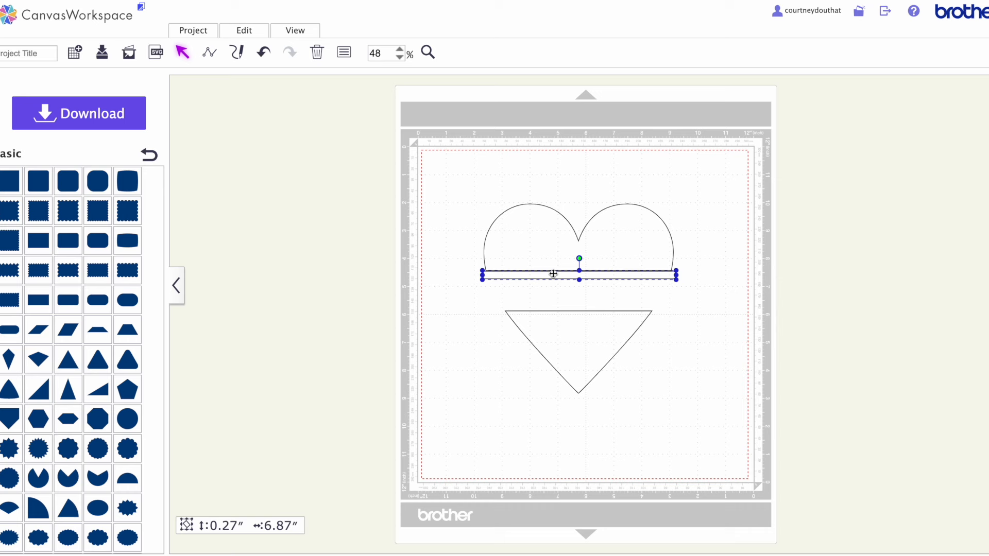
pyautogui.hotkey('ctrl', 'v')
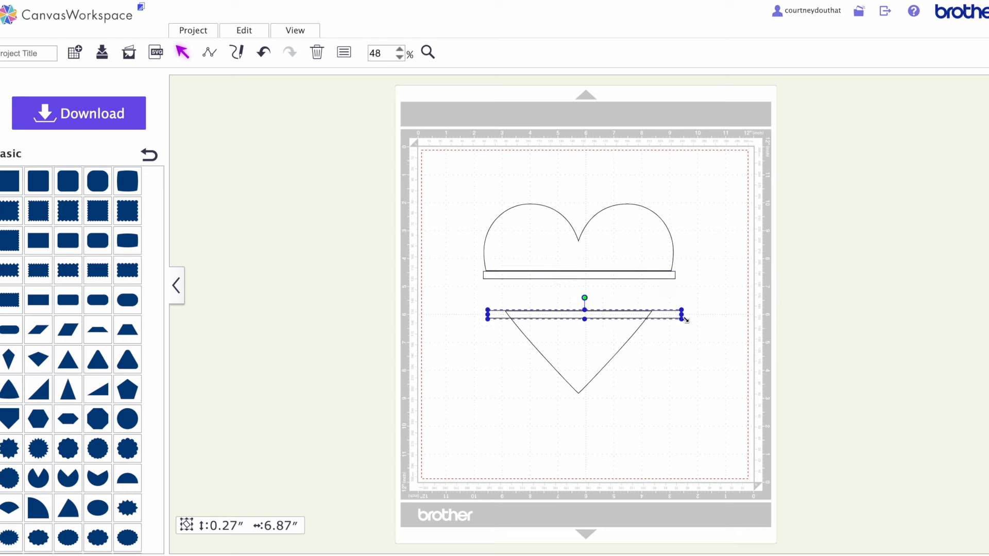
pyautogui.moveTo(679, 313); pyautogui.dragTo(664, 305)
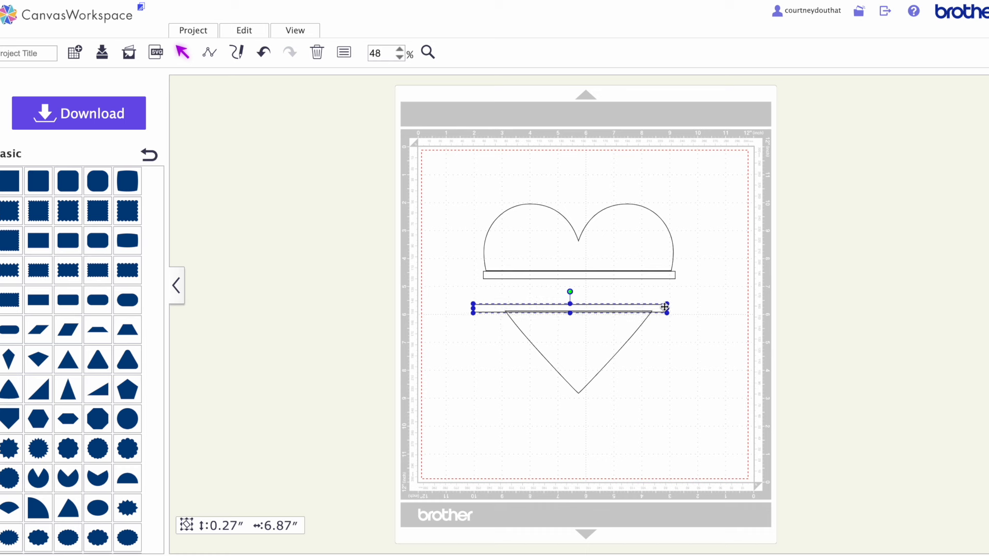
pyautogui.moveTo(478, 306); pyautogui.dragTo(502, 307)
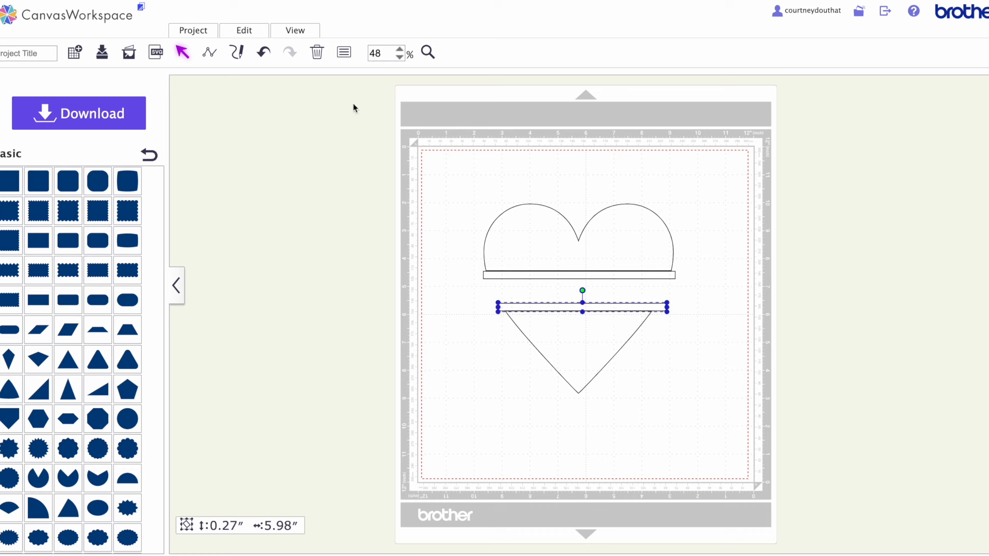
pyautogui.click(244, 30)
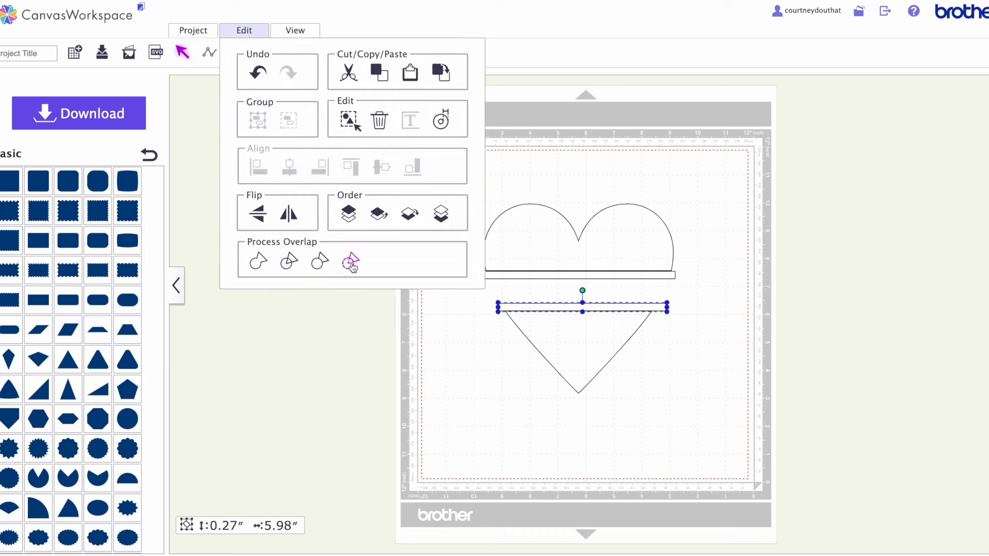
pyautogui.click(691, 338)
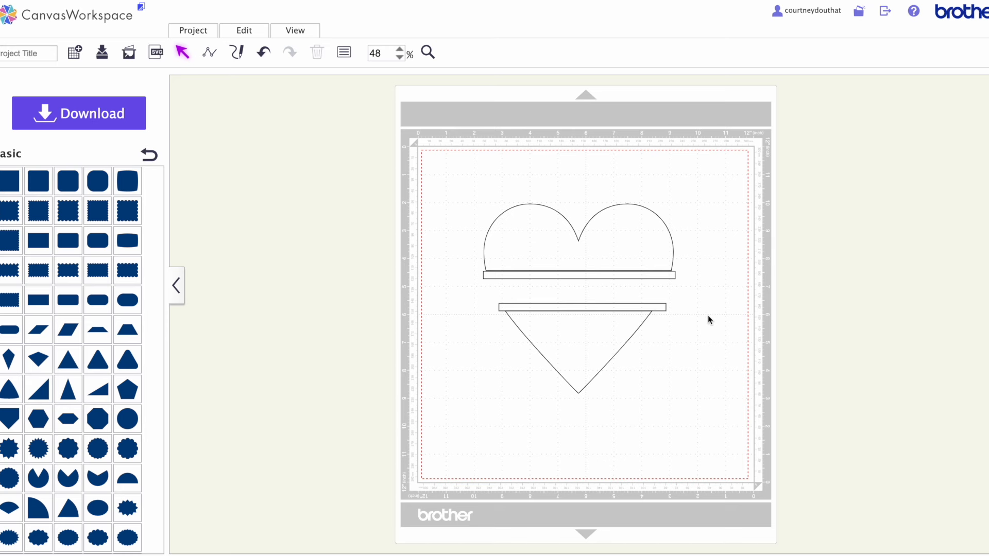
pyautogui.scroll(-10, 123, 201)
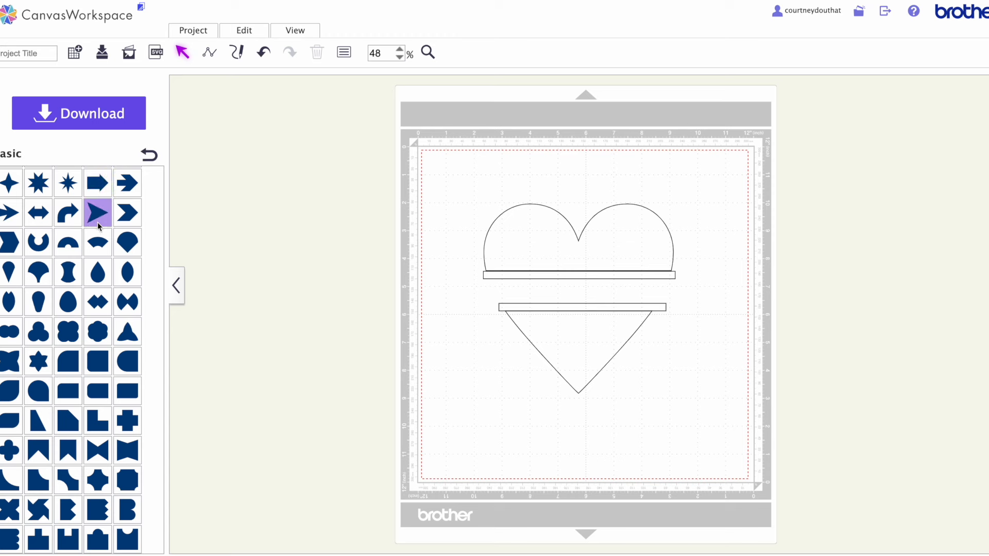
pyautogui.scroll(10, 98, 225)
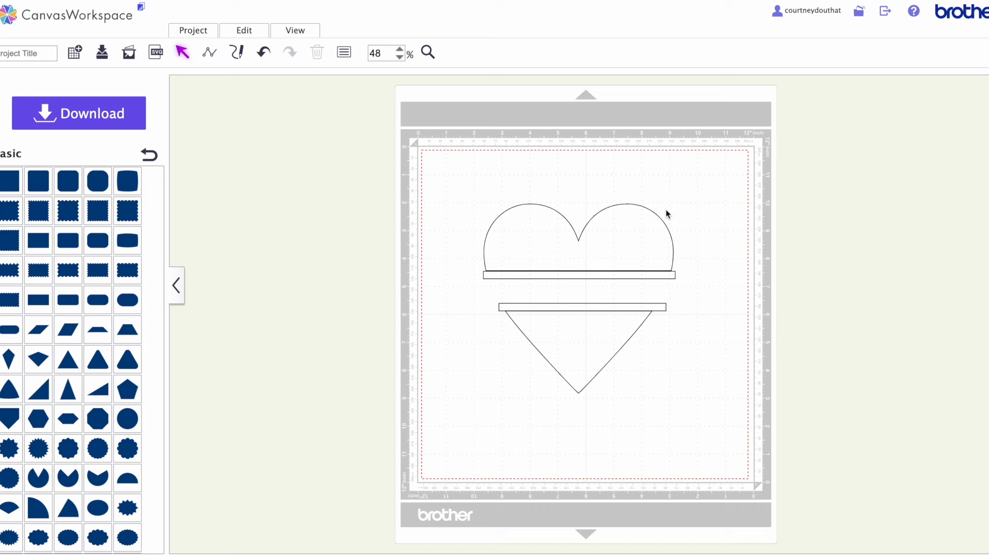
# Move both bars to overlap the heart pieces' straight edges and shorten the lower bar to about 5.78 inches.
pyautogui.click(650, 272)
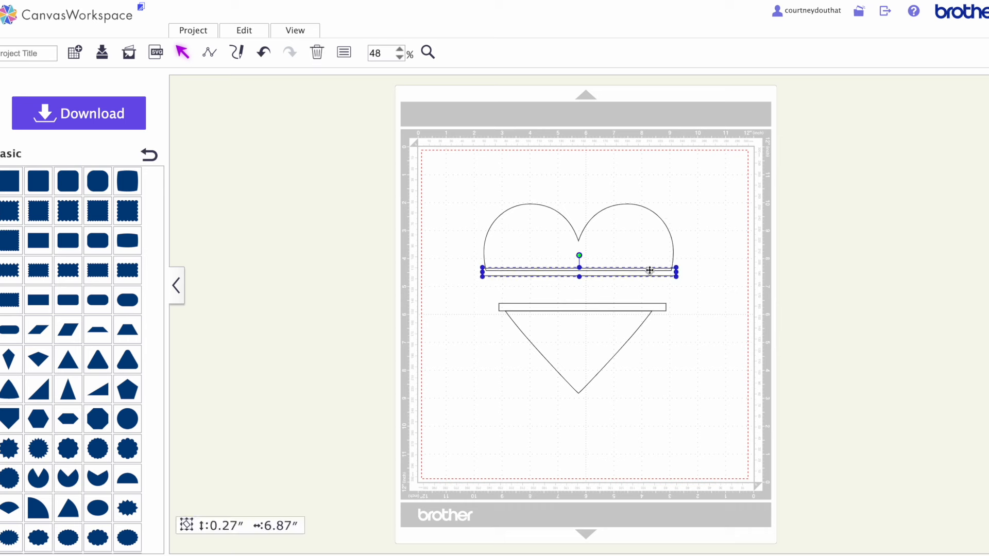
pyautogui.click(617, 309)
pyautogui.moveTo(617, 309); pyautogui.dragTo(616, 312)
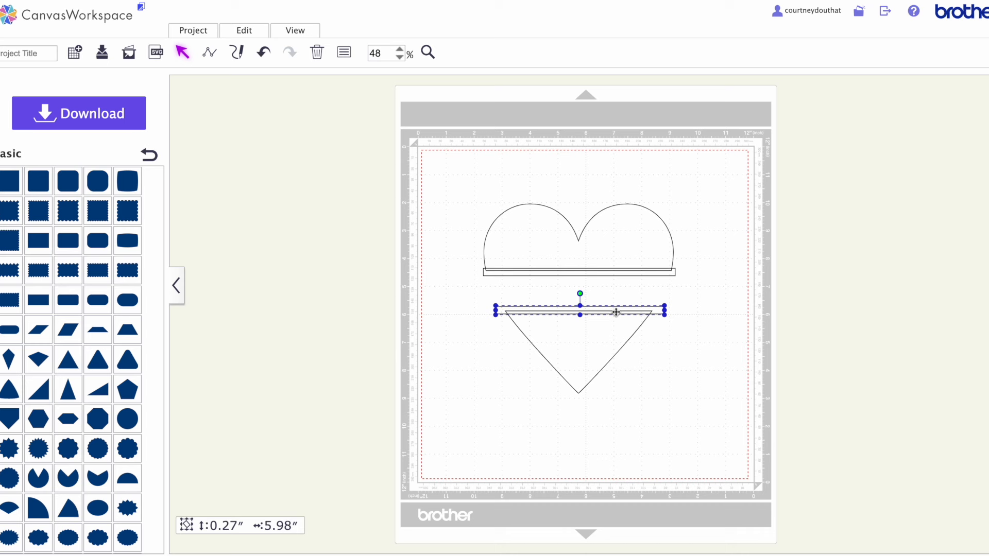
pyautogui.click(644, 271)
pyautogui.moveTo(642, 273); pyautogui.dragTo(643, 270)
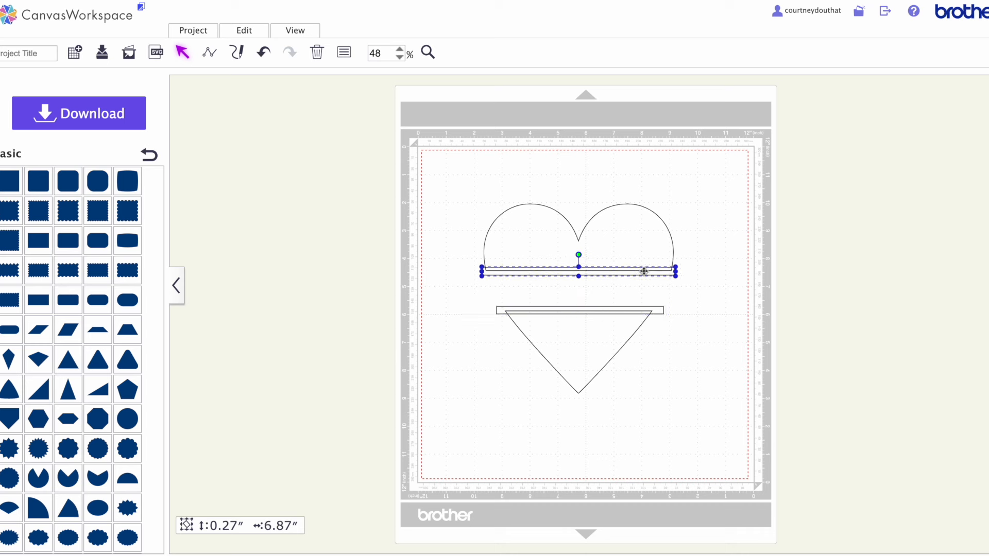
pyautogui.click(661, 309)
pyautogui.moveTo(664, 310); pyautogui.dragTo(659, 310)
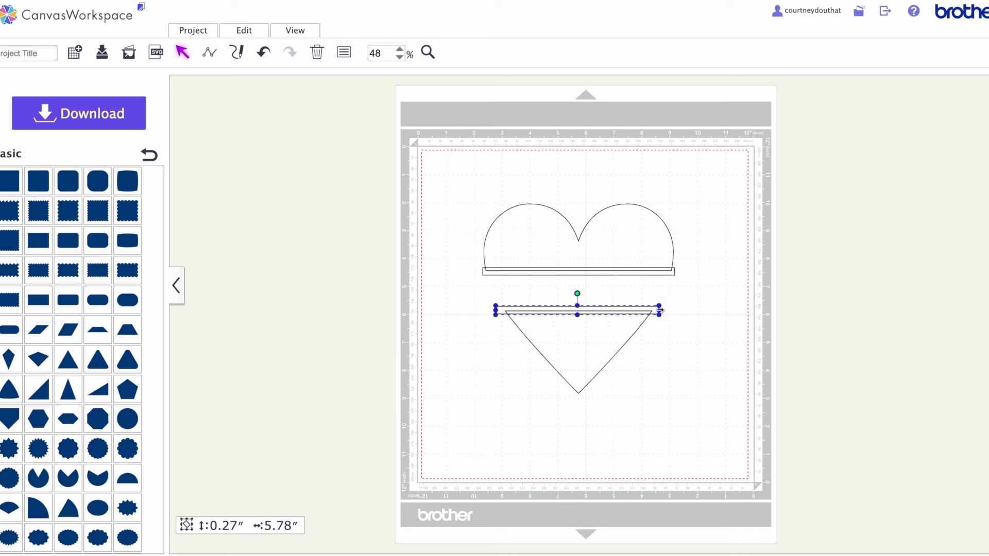
# Select both heart pieces and both bars together and weld them with the unify overlap process.
pyautogui.moveTo(459, 223); pyautogui.dragTo(621, 375)
pyautogui.click(240, 33)
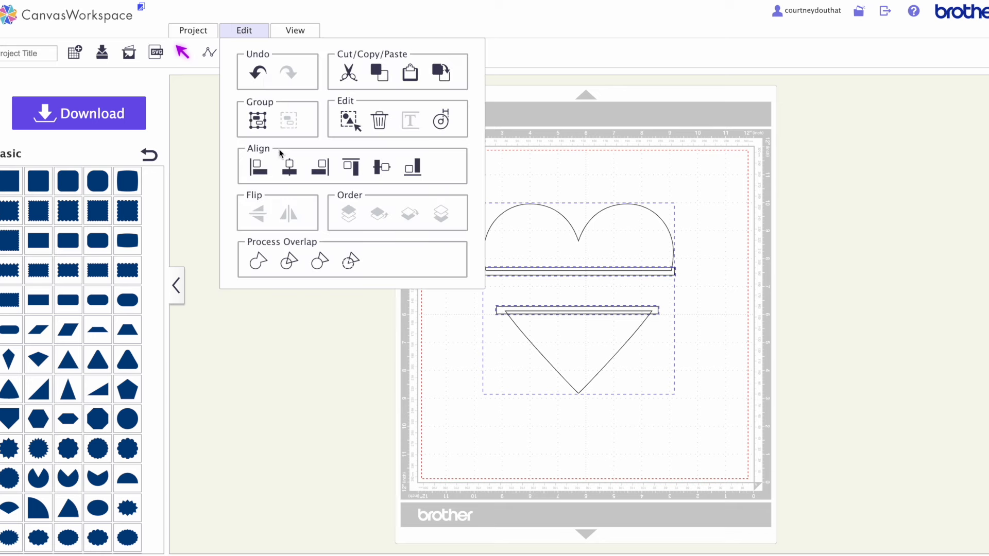
pyautogui.click(257, 261)
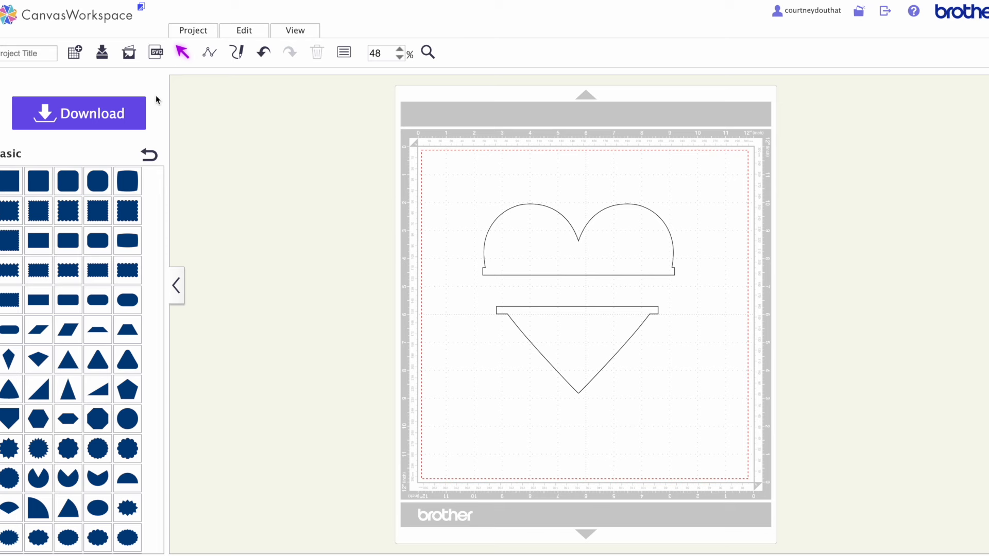
# Add a text object in the thin serif font and shrink it to about 0.90 by 1.52 inches inside the heart's gap.
pyautogui.click(149, 154)
pyautogui.click(78, 282)
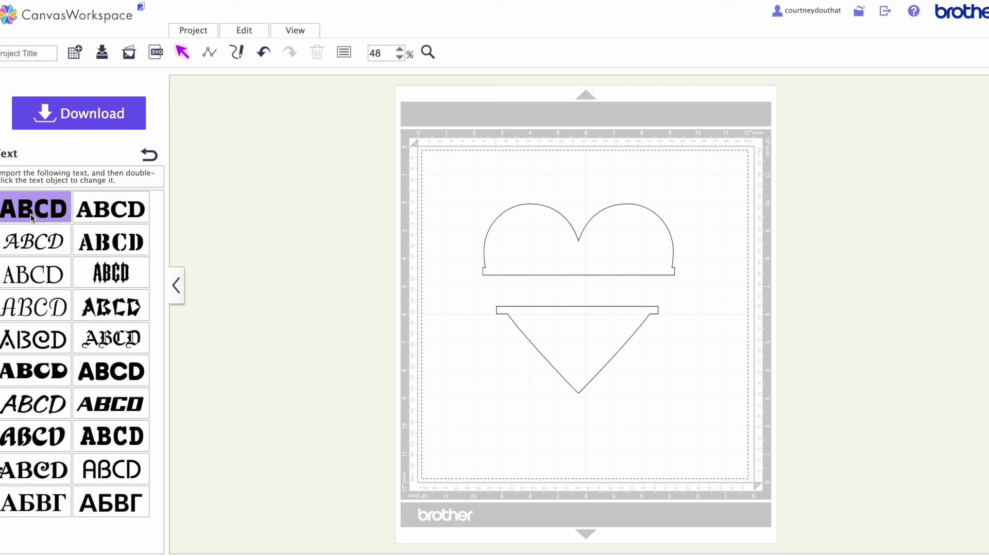
pyautogui.click(49, 285)
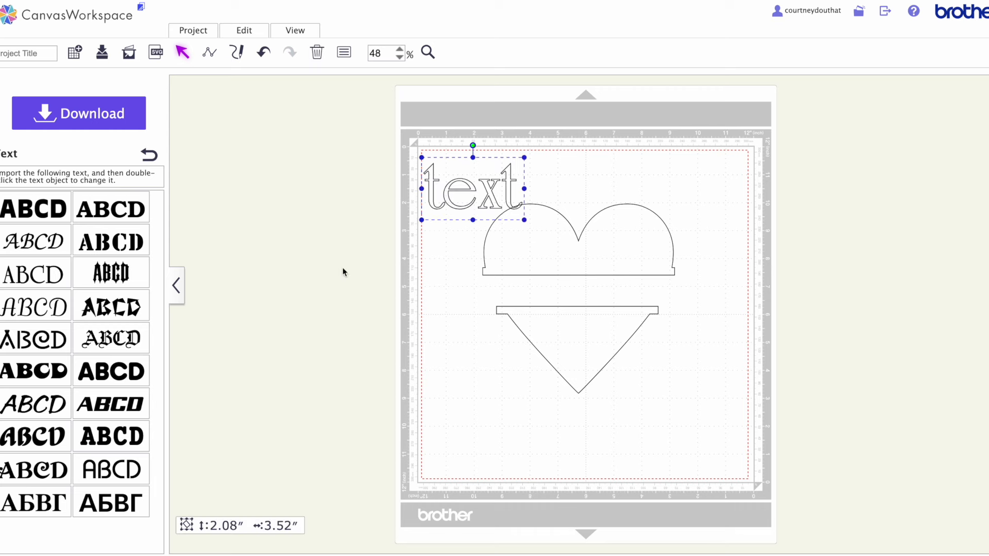
pyautogui.moveTo(489, 190); pyautogui.dragTo(571, 300)
pyautogui.moveTo(606, 330); pyautogui.dragTo(534, 285)
# Replace the placeholder text with the person's title and surname and enlarge the lettering to span the heart's gap.
pyautogui.doubleClick(536, 290)
pyautogui.moveTo(542, 289); pyautogui.dragTo(474, 294)
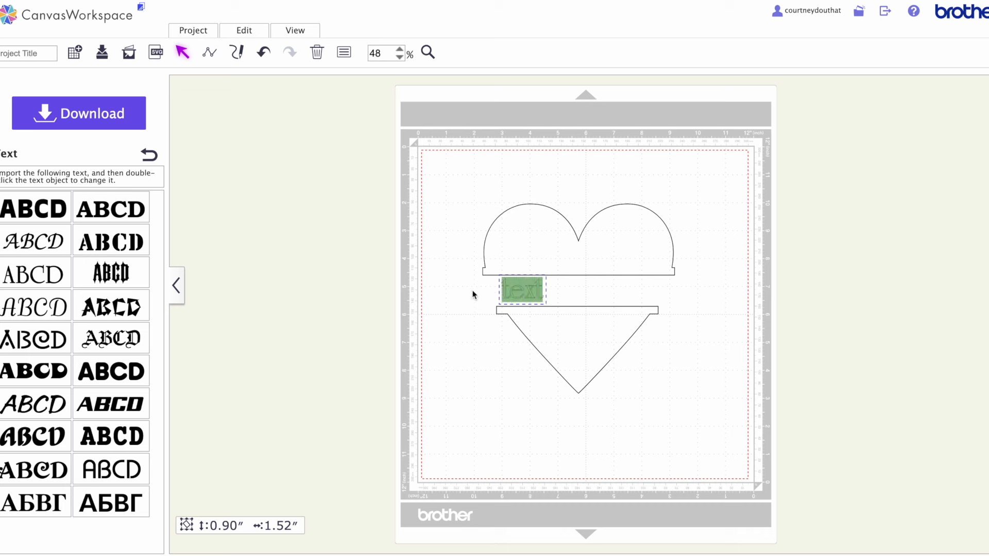
pyautogui.write('Mrs')
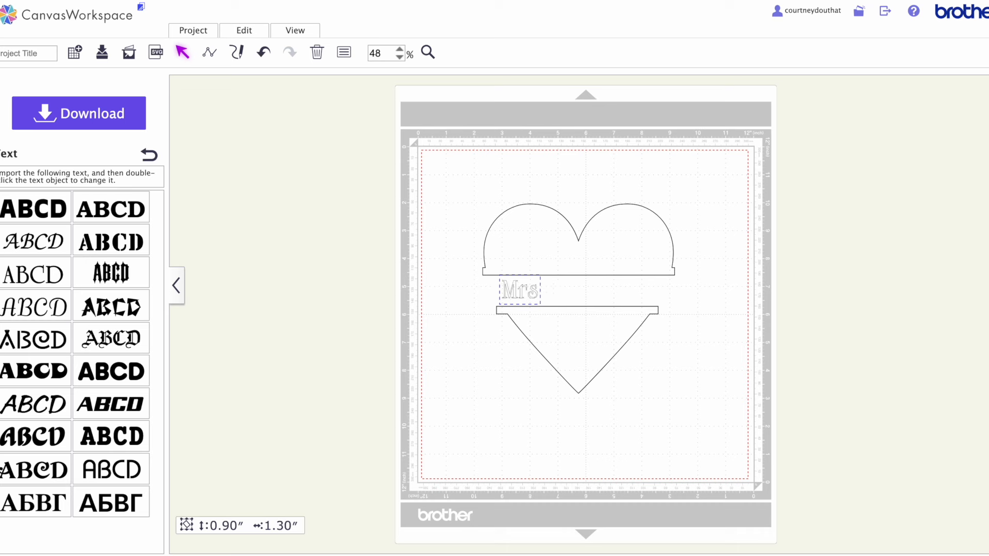
pyautogui.write('. Douthat')
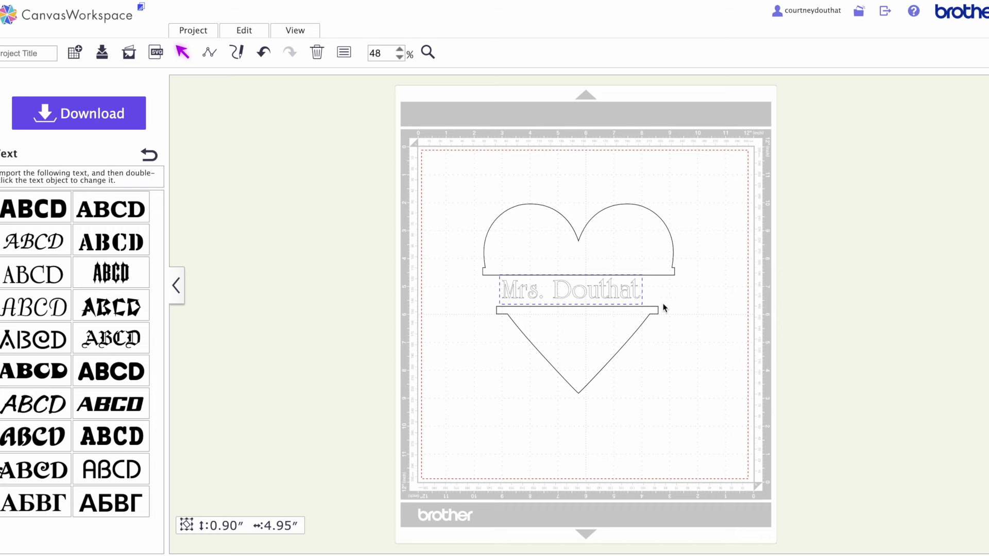
pyautogui.click(679, 334)
pyautogui.moveTo(642, 305); pyautogui.dragTo(662, 309)
pyautogui.click(671, 383)
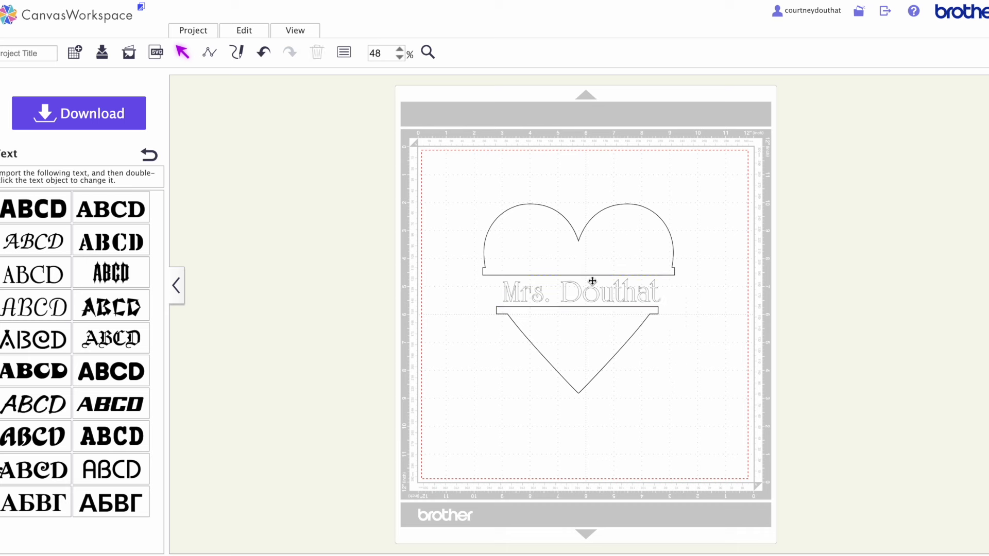
# Undo the name lettering and the weld of the heart pieces with their bars.
pyautogui.click(502, 312)
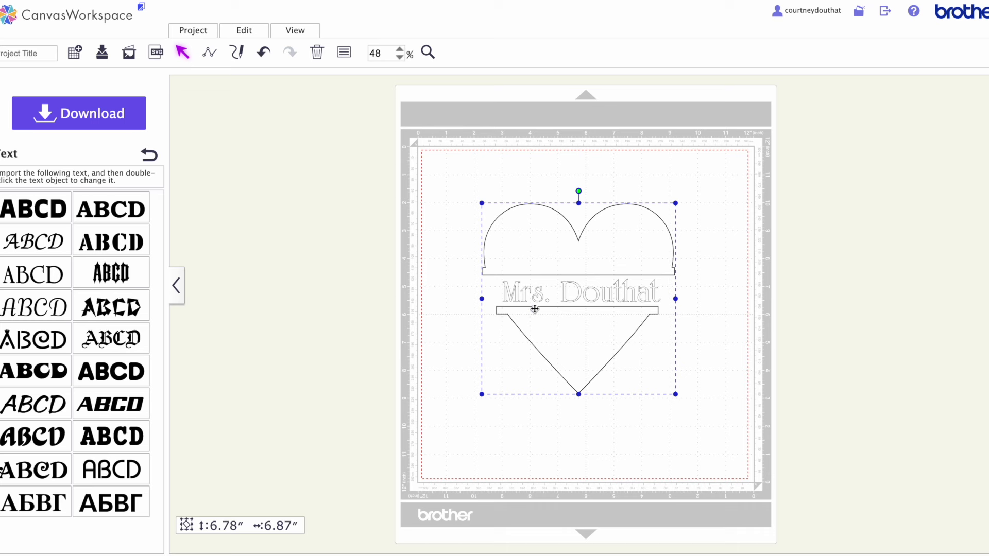
pyautogui.hotkey('ctrl', 'z')
pyautogui.hotkey('ctrl', 'z')
pyautogui.hotkey('ctrl', 'z')
pyautogui.hotkey('ctrl', 'z')
pyautogui.hotkey('ctrl', 'z')
pyautogui.hotkey('ctrl', 'z')
pyautogui.hotkey('ctrl', 'z')
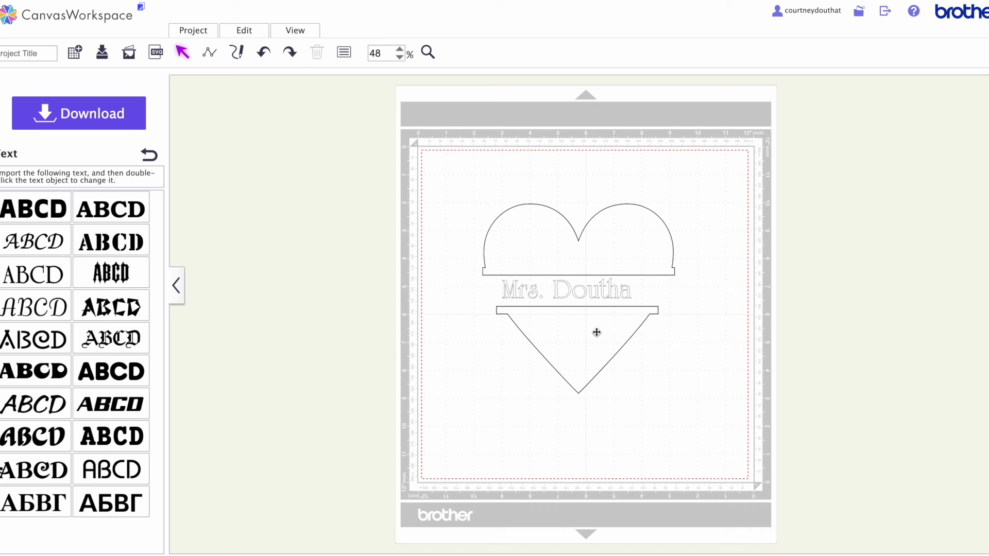
pyautogui.hotkey('ctrl', 'z')
pyautogui.hotkey('ctrl', 'z')
pyautogui.hotkey('ctrl', 'z')
pyautogui.hotkey('ctrl', 'z')
pyautogui.hotkey('ctrl', 'z')
pyautogui.hotkey('ctrl', 'z')
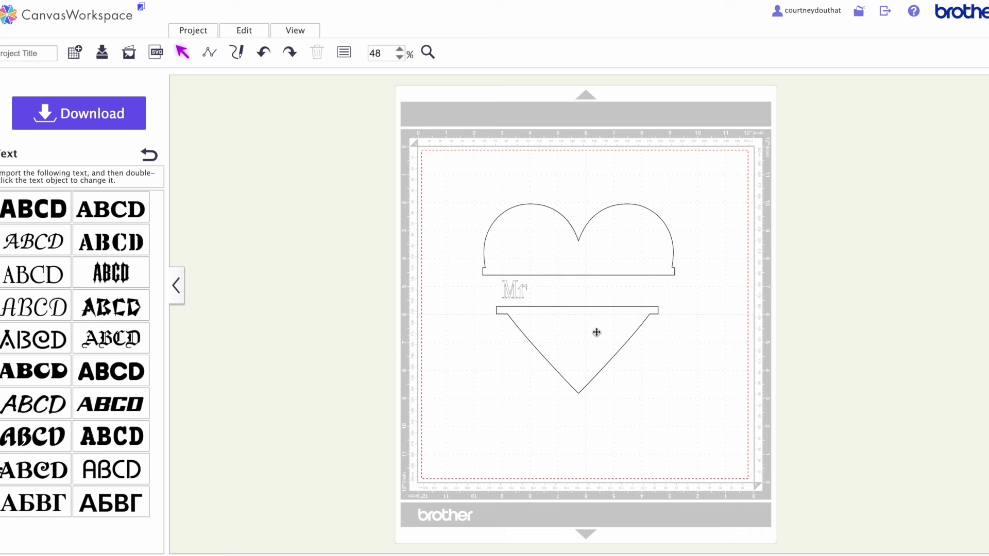
pyautogui.hotkey('ctrl', 'z')
pyautogui.hotkey('ctrl', 'z')
pyautogui.hotkey('ctrl', 'z')
pyautogui.hotkey('ctrl', 'z')
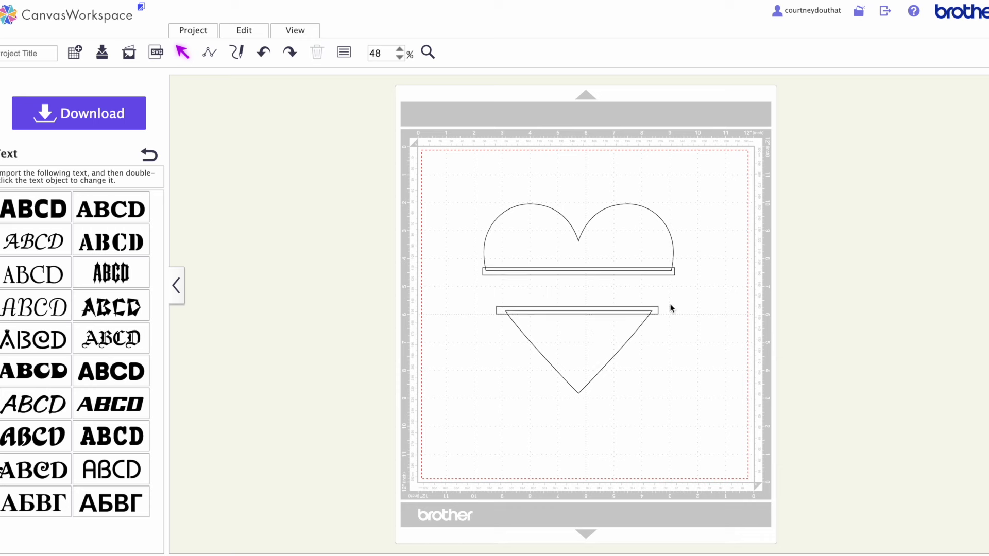
# Delete the two bars along the heart pieces' straight edges.
pyautogui.doubleClick(660, 310)
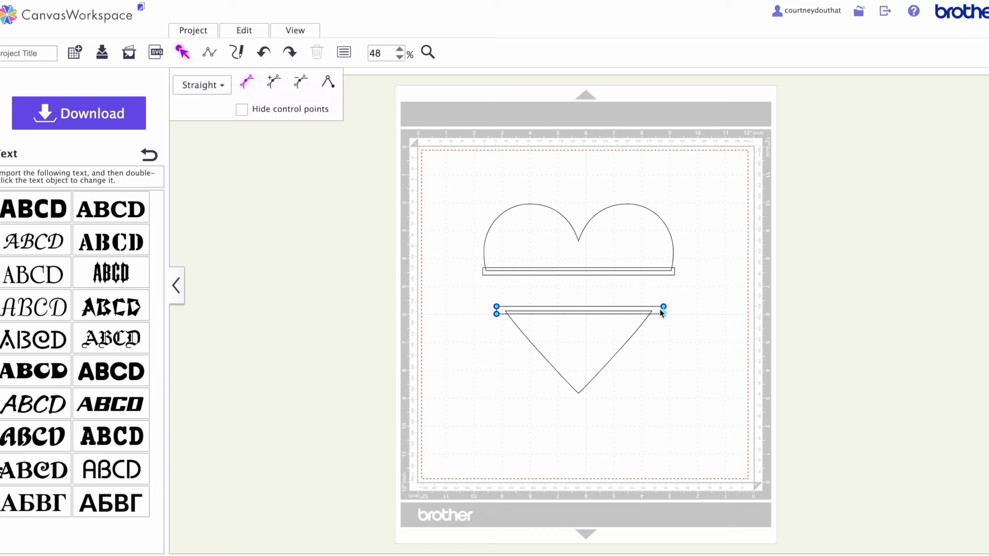
pyautogui.click(685, 292)
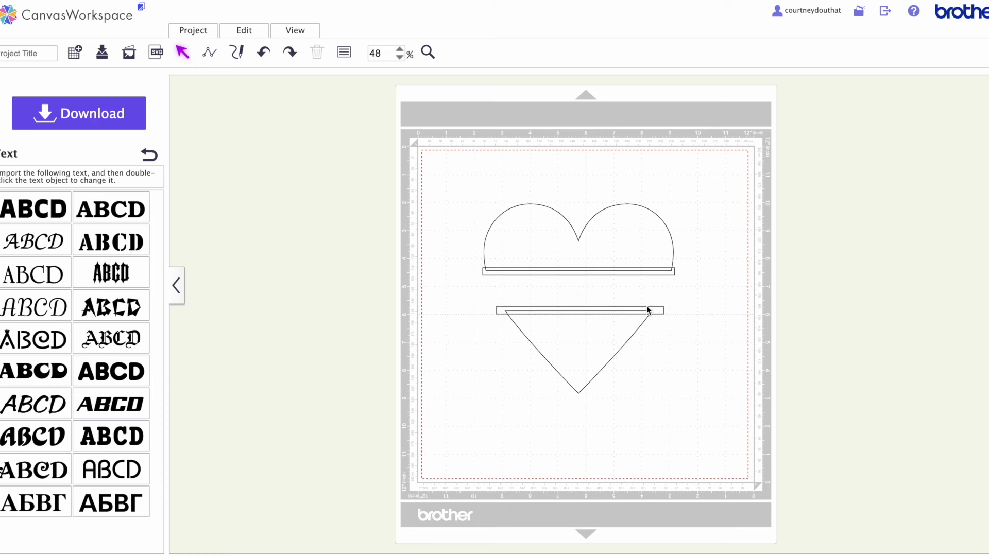
pyautogui.click(648, 310)
pyautogui.press('Delete')
pyautogui.click(671, 272)
pyautogui.press('Delete')
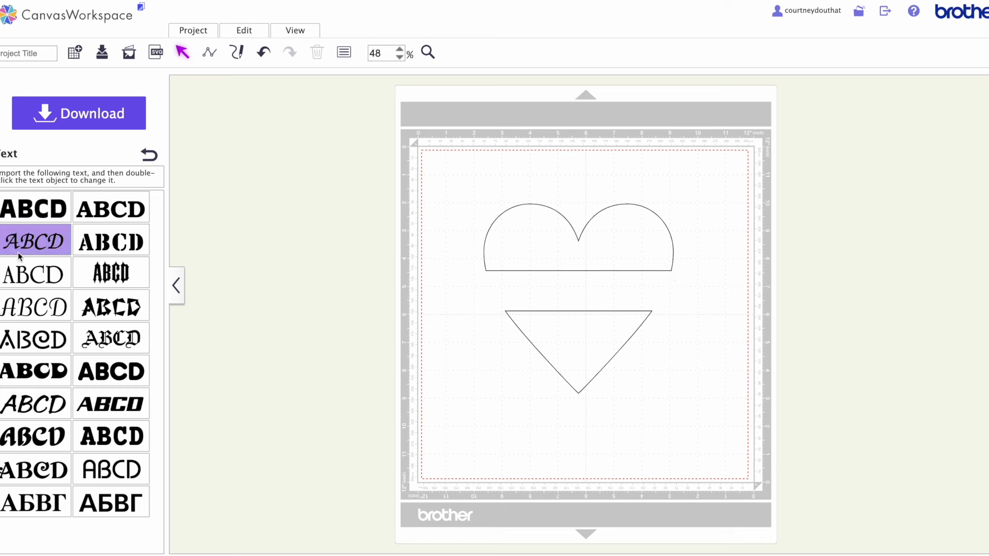
# Add a text object in the thin serif font at the heart's gap and enter the person's title and surname.
pyautogui.click(32, 276)
pyautogui.moveTo(474, 188); pyautogui.dragTo(435, 289)
pyautogui.doubleClick(618, 287)
pyautogui.write('Mrs. Douthat')
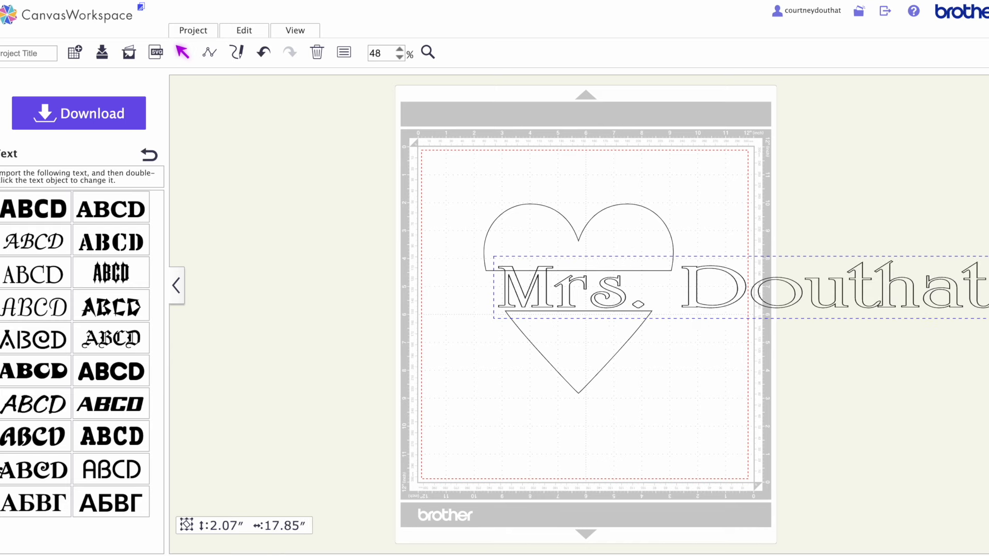
# Fit the name lettering into the heart's gap, sizing it to about 5.74 inches wide and 1.15 inches tall.
pyautogui.click(710, 215)
pyautogui.moveTo(731, 269); pyautogui.dragTo(630, 268)
pyautogui.moveTo(896, 319); pyautogui.dragTo(700, 287)
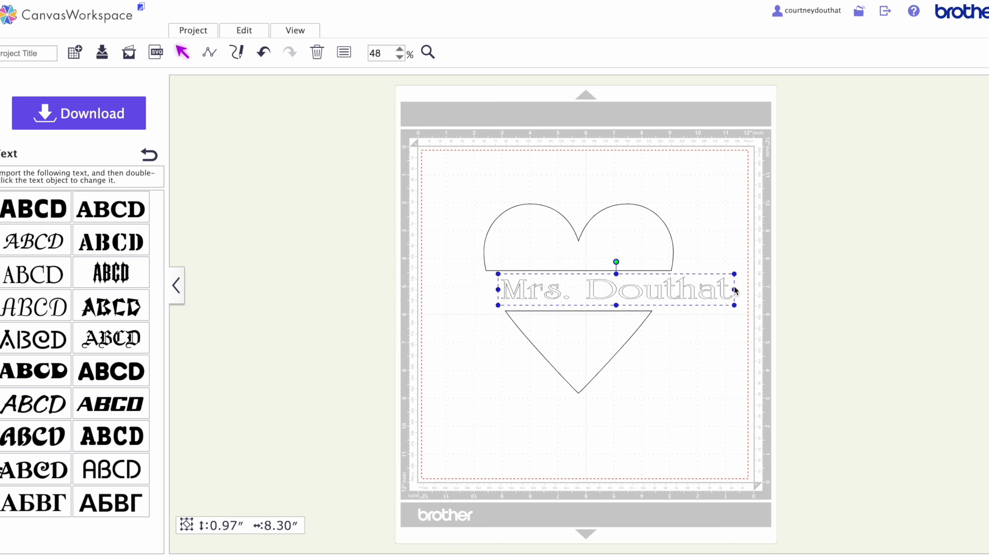
pyautogui.moveTo(733, 290); pyautogui.dragTo(663, 291)
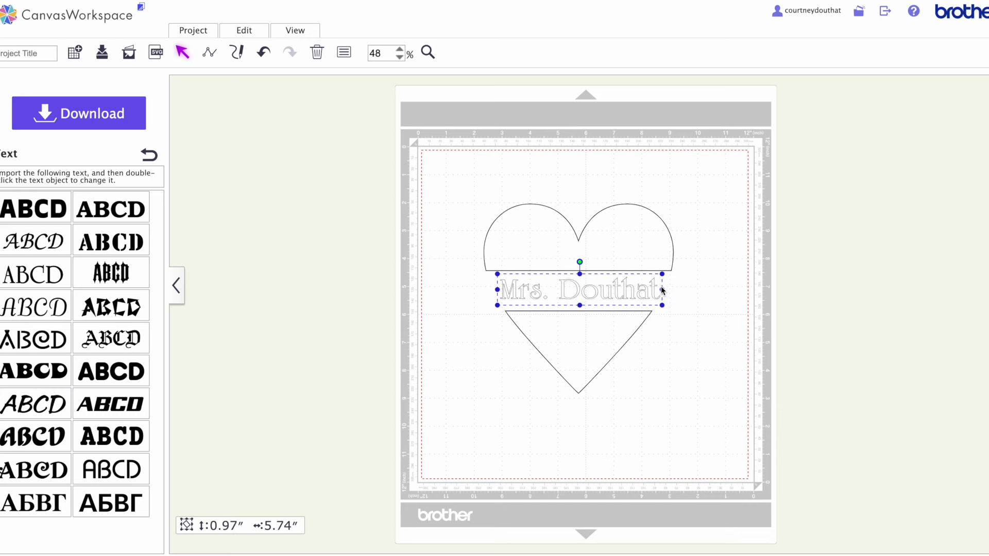
pyautogui.click(673, 318)
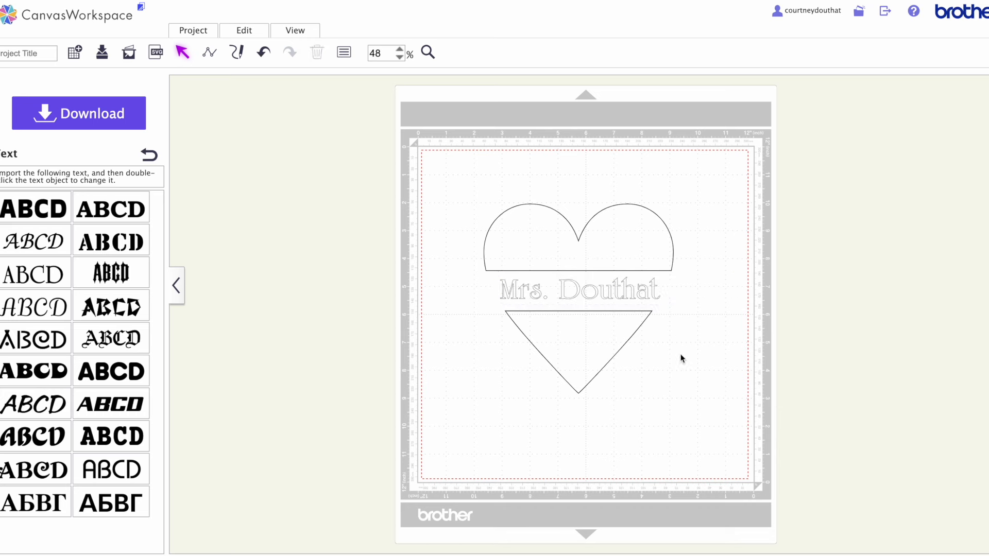
pyautogui.click(604, 289)
pyautogui.moveTo(579, 274); pyautogui.dragTo(590, 296)
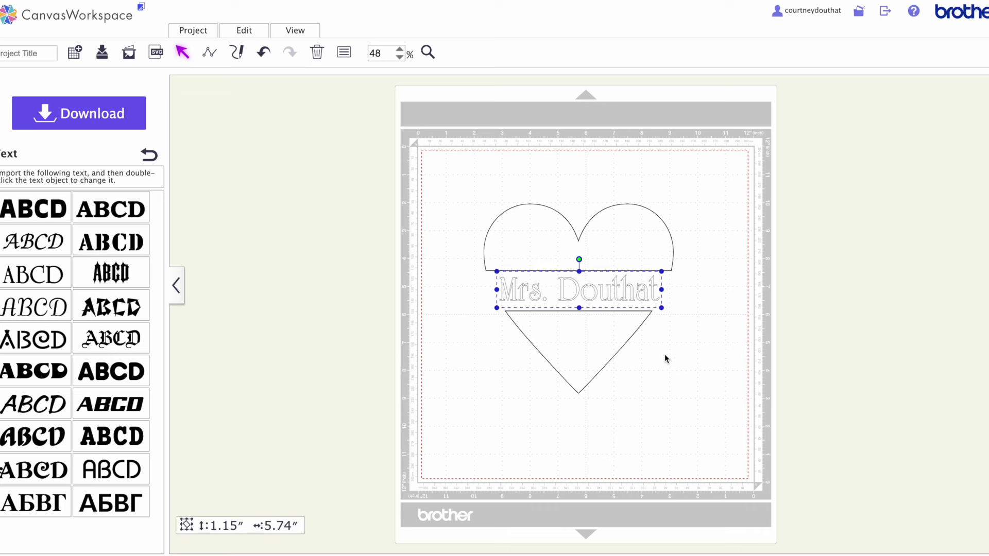
pyautogui.press('super+a')
pyautogui.click(730, 175)
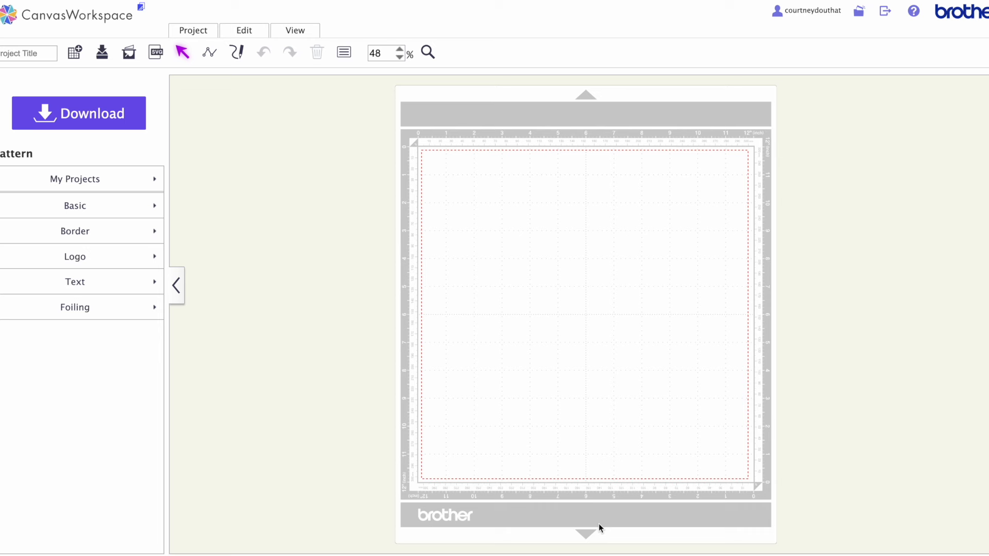
# Load the desktop image pumpkin-in-autumn-leaves.png for image tracing.
pyautogui.click(129, 56)
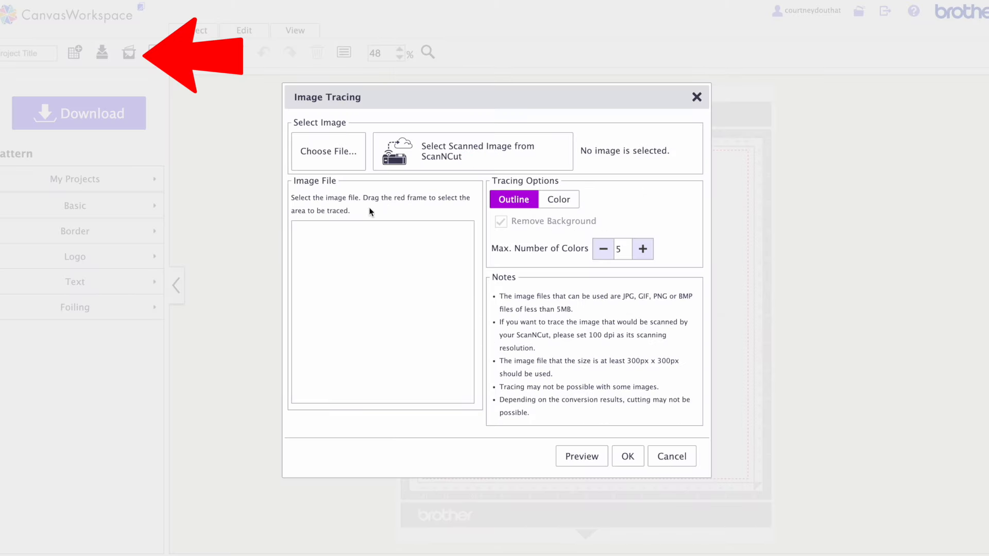
pyautogui.click(346, 164)
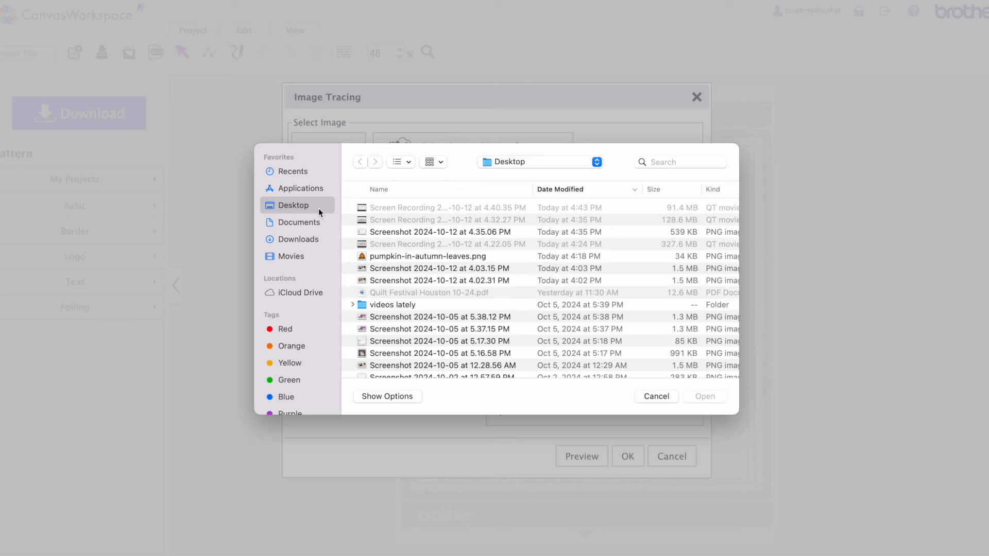
pyautogui.click(401, 257)
pyautogui.click(706, 400)
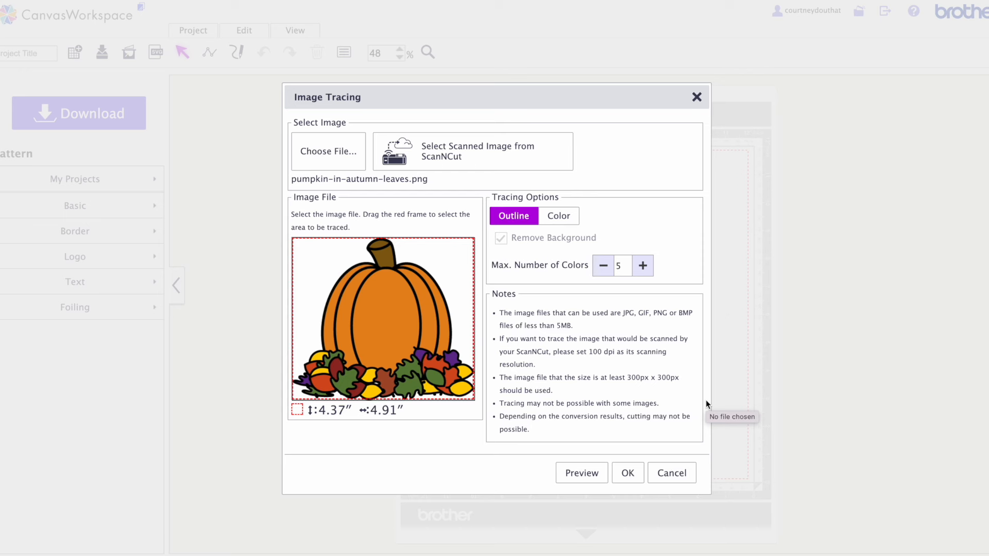
# Trace the pumpkin image by color with background removal and a maximum of 10 colors, and paste the source image on the work area.
pyautogui.click(569, 221)
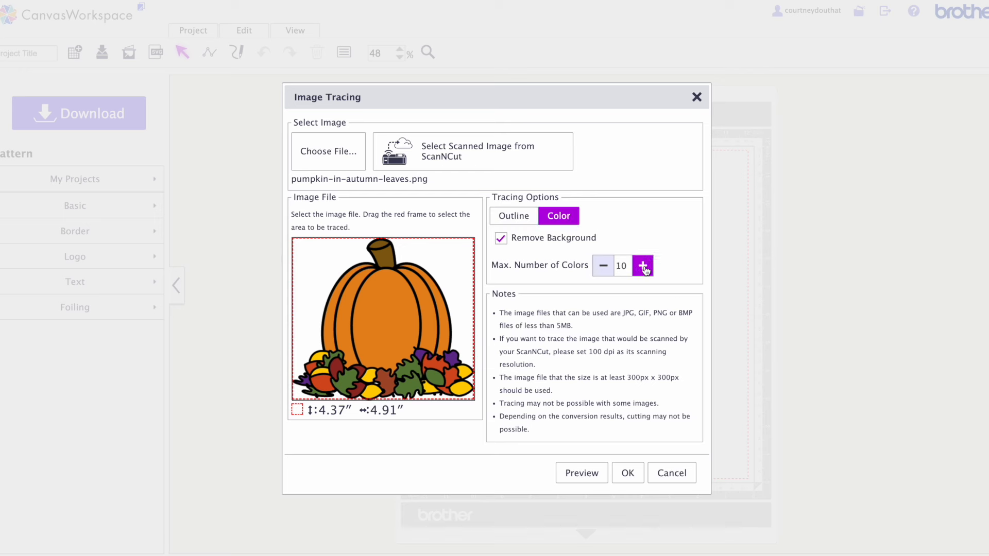
pyautogui.click(603, 265)
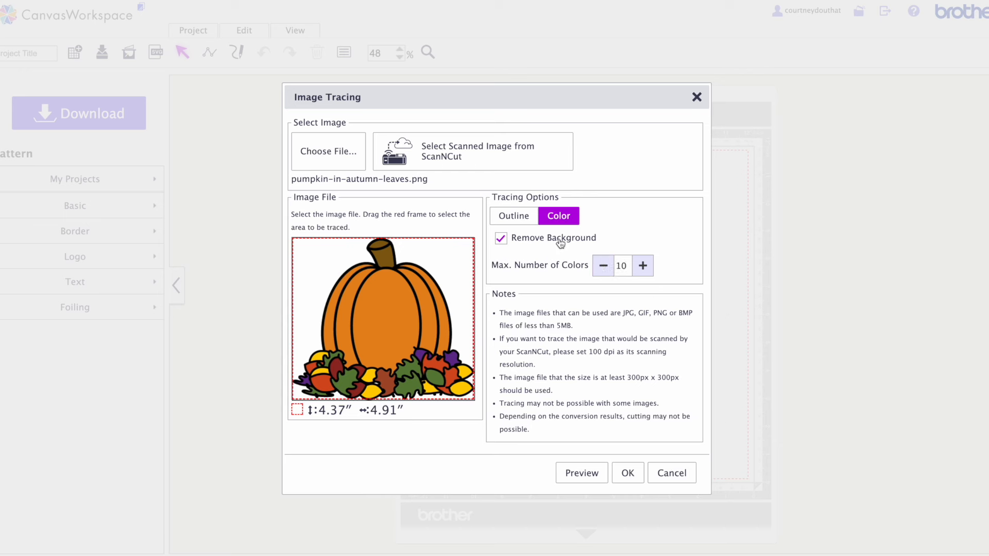
pyautogui.click(591, 473)
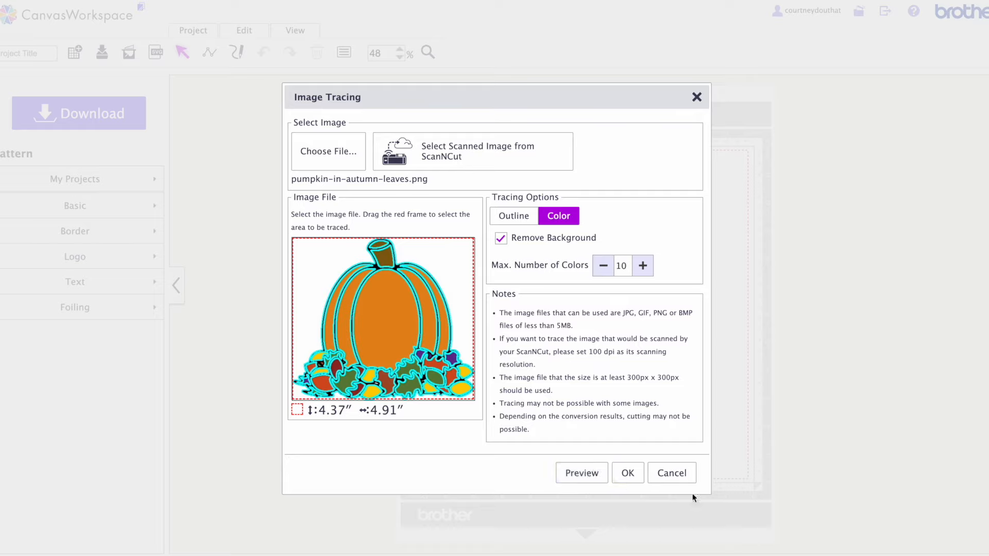
pyautogui.click(623, 474)
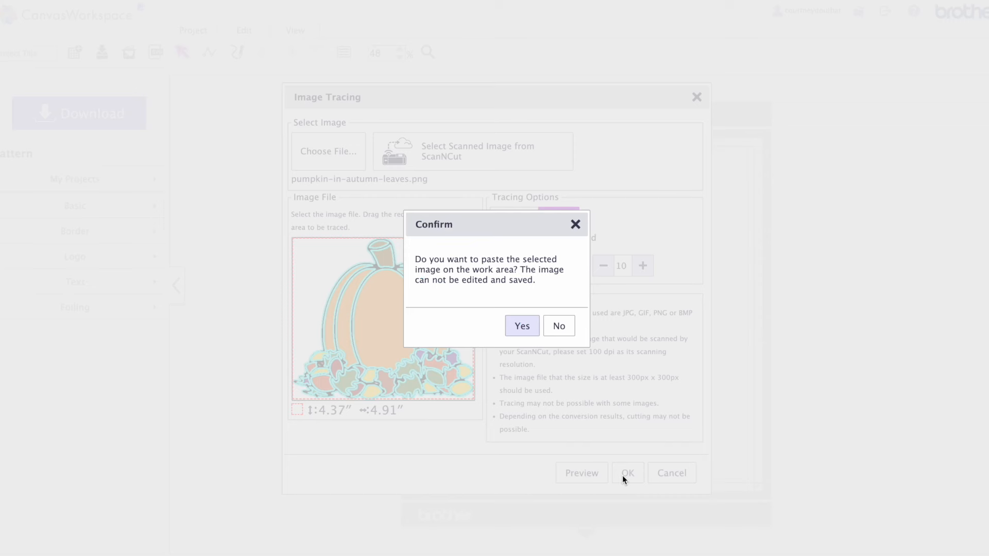
pyautogui.click(522, 327)
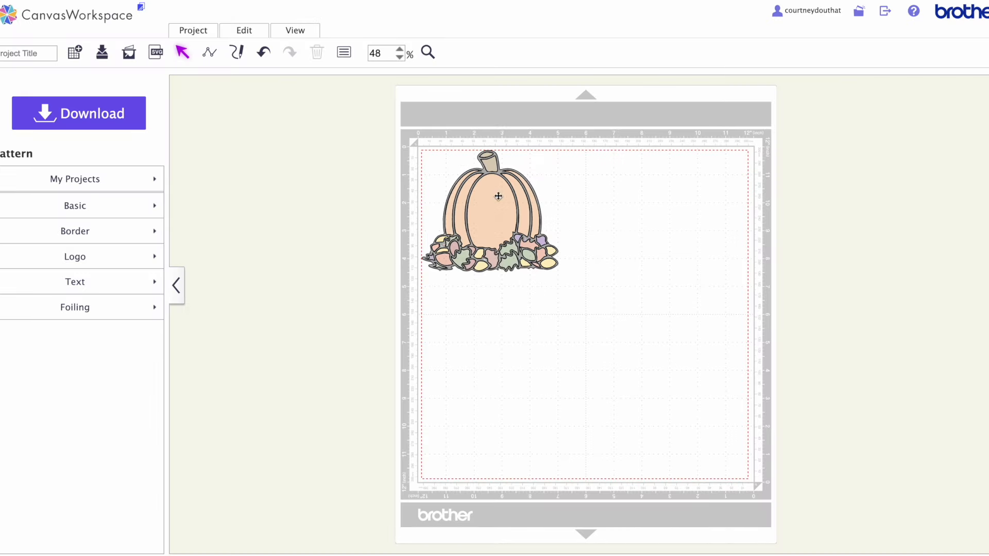
# Enlarge the traced black pumpkin outline to about 9.82 inches high and 10.98 inches wide.
pyautogui.click(451, 156)
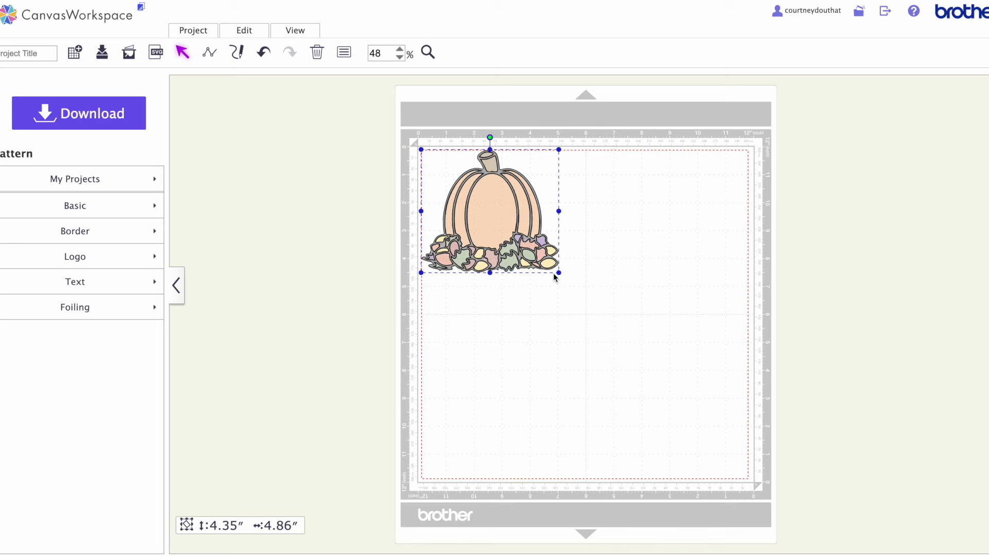
pyautogui.moveTo(560, 274); pyautogui.dragTo(729, 426)
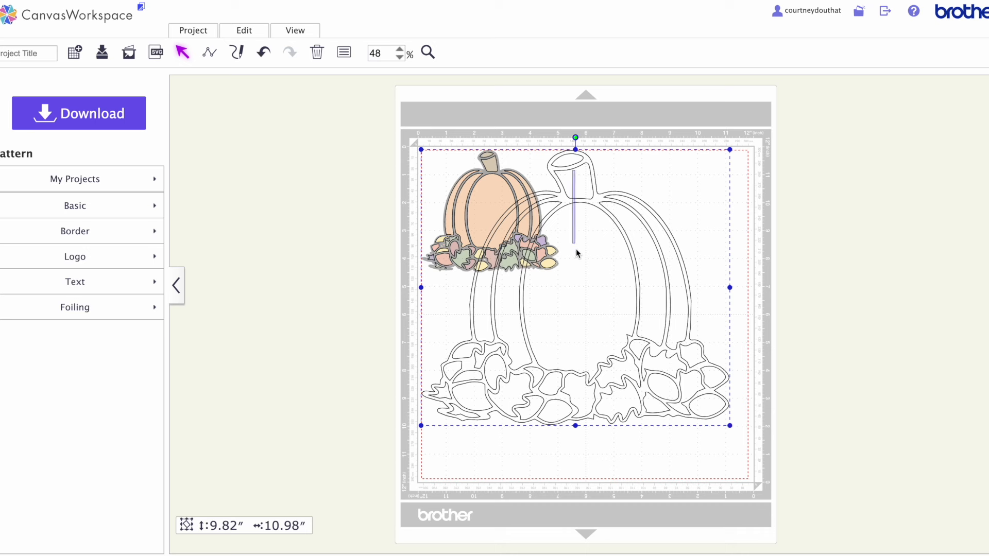
pyautogui.click(596, 132)
pyautogui.click(571, 178)
# Move the pumpkin's central panel out of the small traced pumpkin to the mat's upper right area.
pyautogui.click(496, 163)
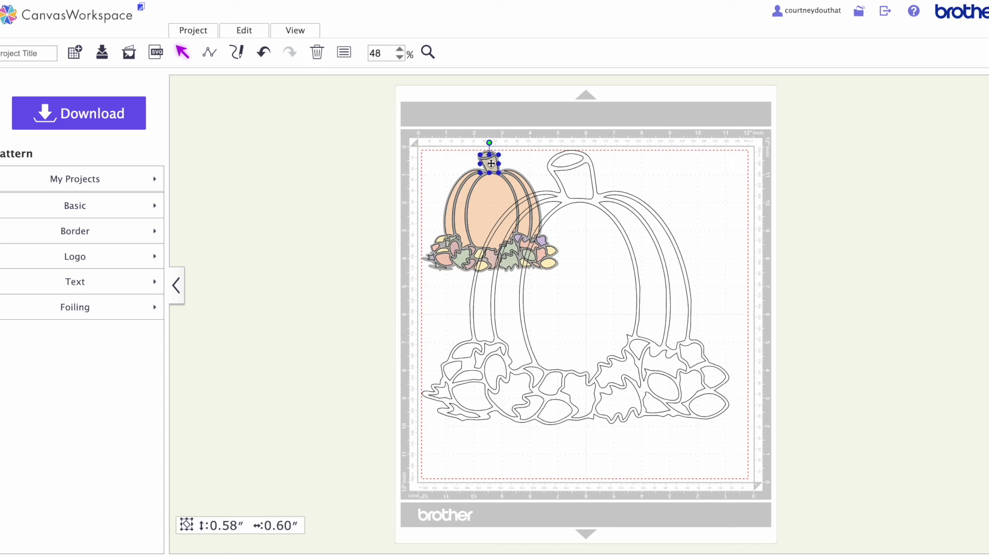
pyautogui.click(494, 202)
pyautogui.moveTo(493, 206); pyautogui.dragTo(711, 190)
# Shrink the pumpkin outline to about 3.57 by 3.99 inches below the colored image and return the central panel to its place.
pyautogui.click(593, 195)
pyautogui.click(593, 201)
pyautogui.moveTo(593, 201); pyautogui.dragTo(594, 229)
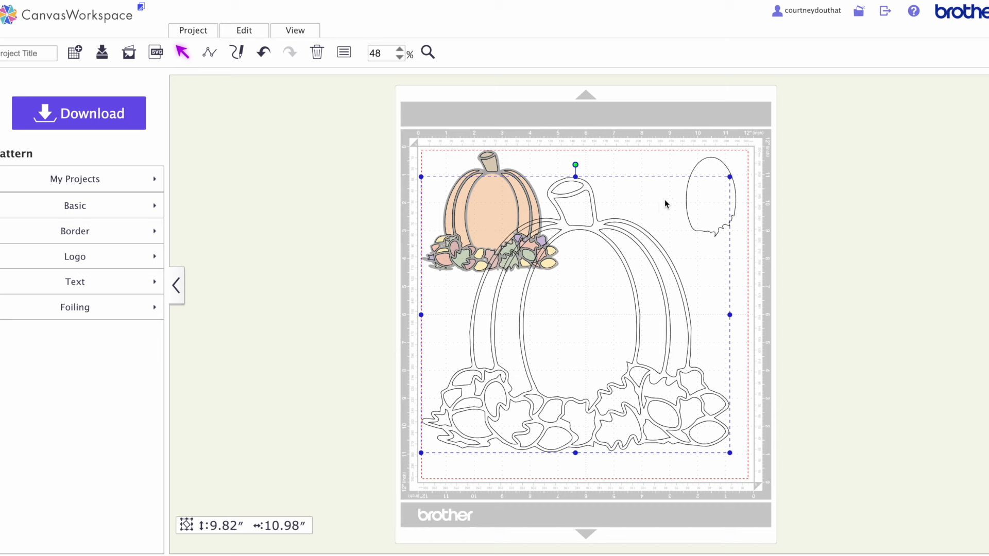
pyautogui.moveTo(730, 177); pyautogui.dragTo(535, 341)
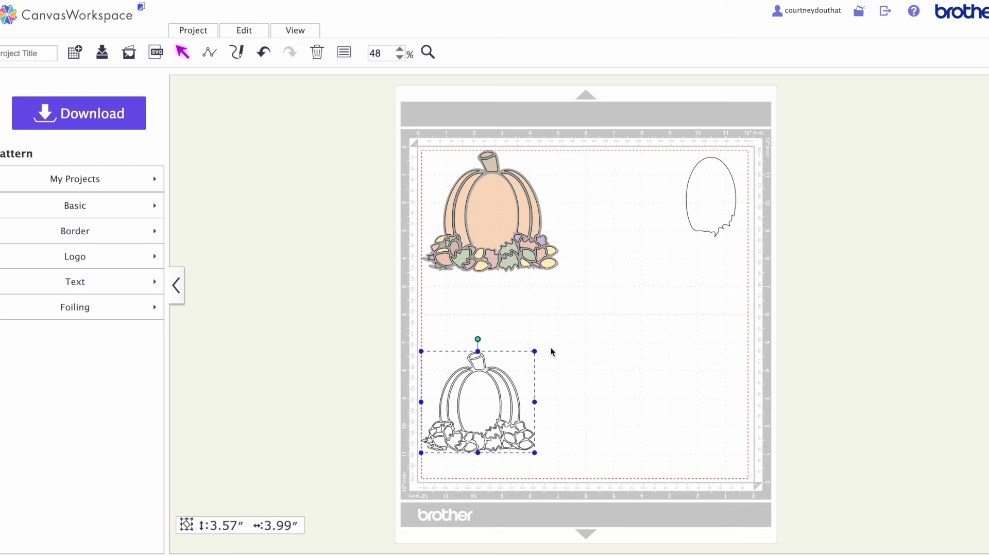
pyautogui.moveTo(719, 198); pyautogui.dragTo(501, 213)
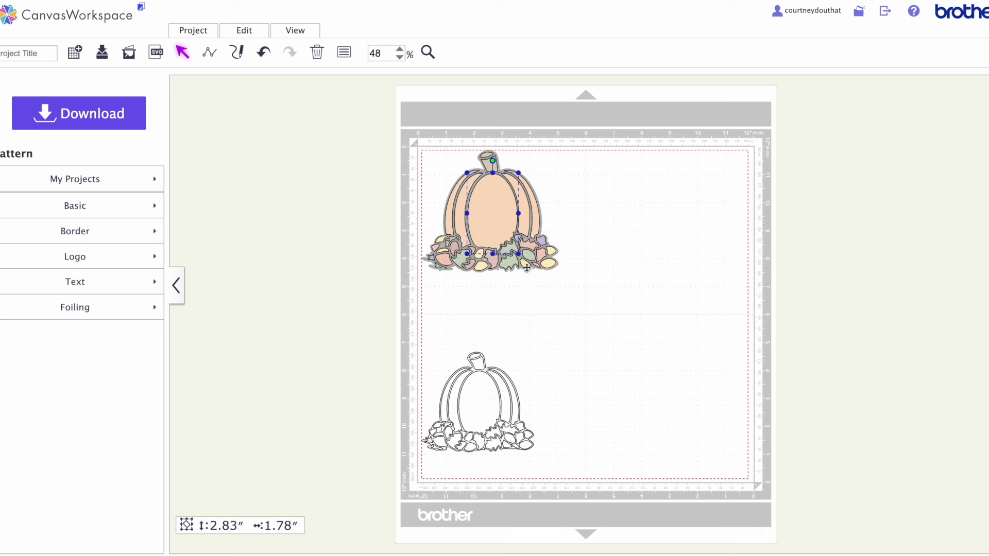
pyautogui.click(551, 278)
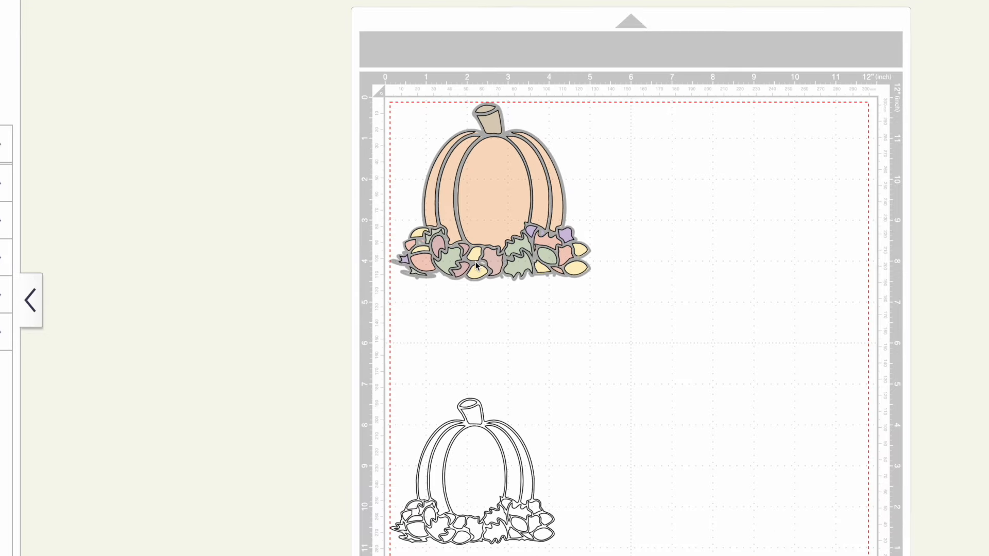
# Move the six green leaf pieces out of the traced pumpkin to the mat's upper right area.
pyautogui.scroll(3, 447, 287)
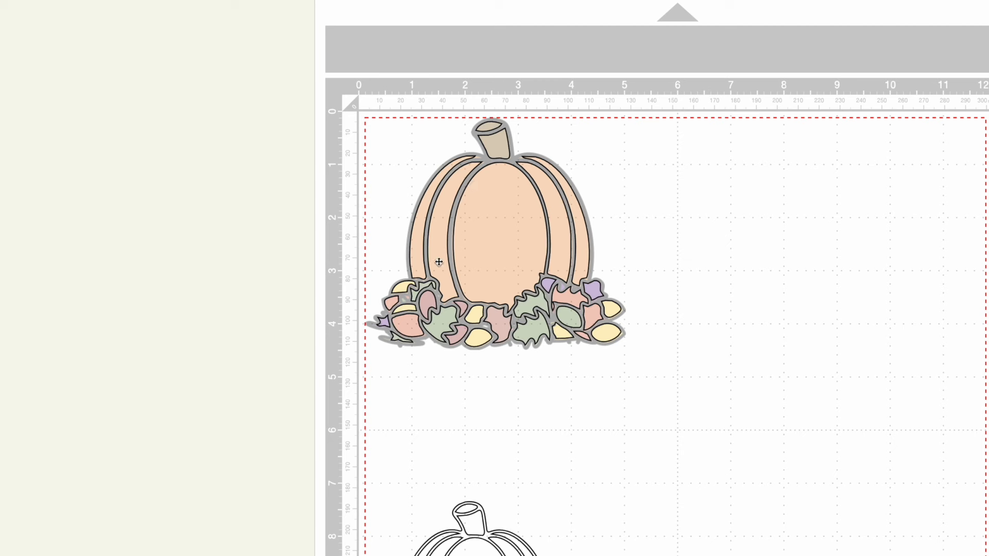
pyautogui.moveTo(446, 322); pyautogui.dragTo(921, 179)
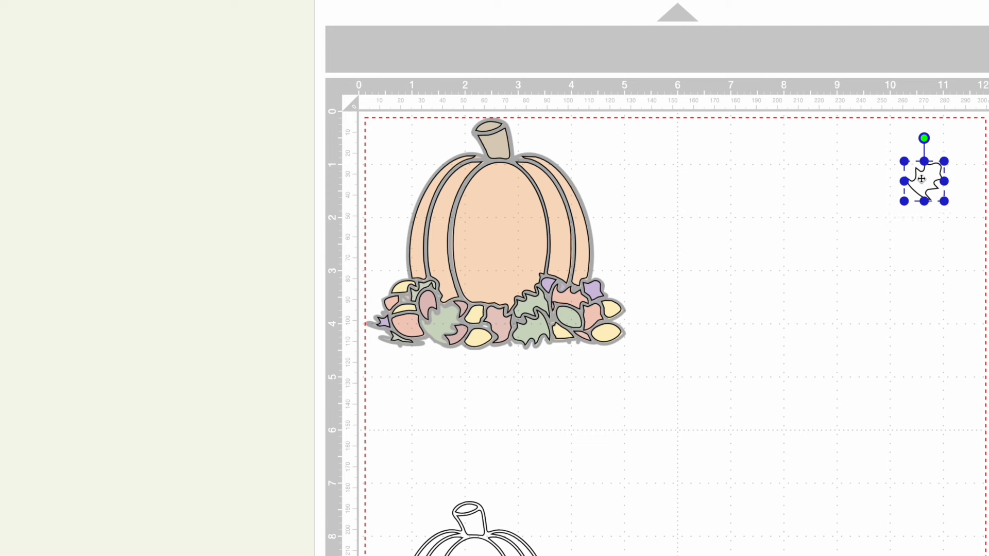
pyautogui.moveTo(534, 316); pyautogui.dragTo(906, 241)
pyautogui.moveTo(540, 304); pyautogui.dragTo(854, 170)
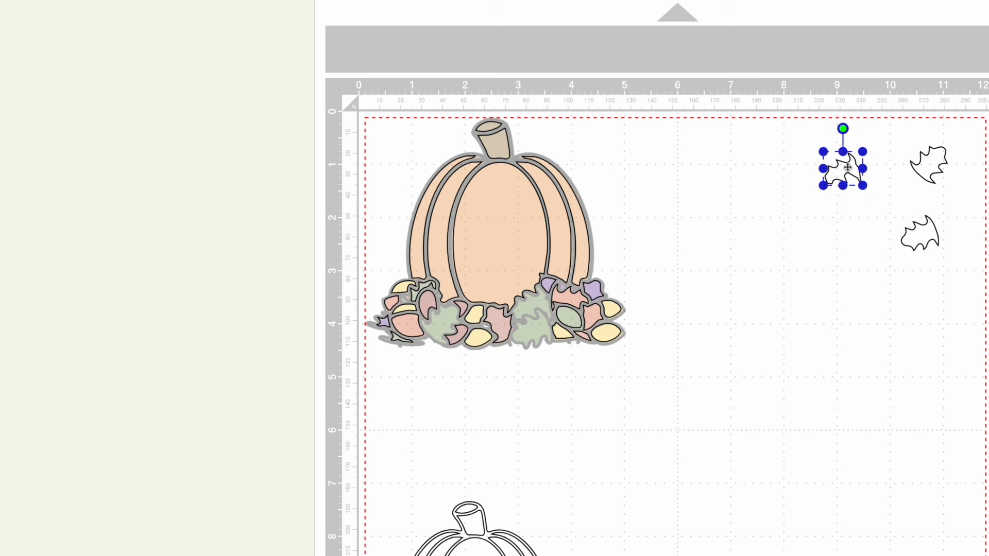
pyautogui.click(565, 314)
pyautogui.moveTo(565, 313); pyautogui.dragTo(857, 217)
pyautogui.moveTo(398, 344); pyautogui.dragTo(837, 283)
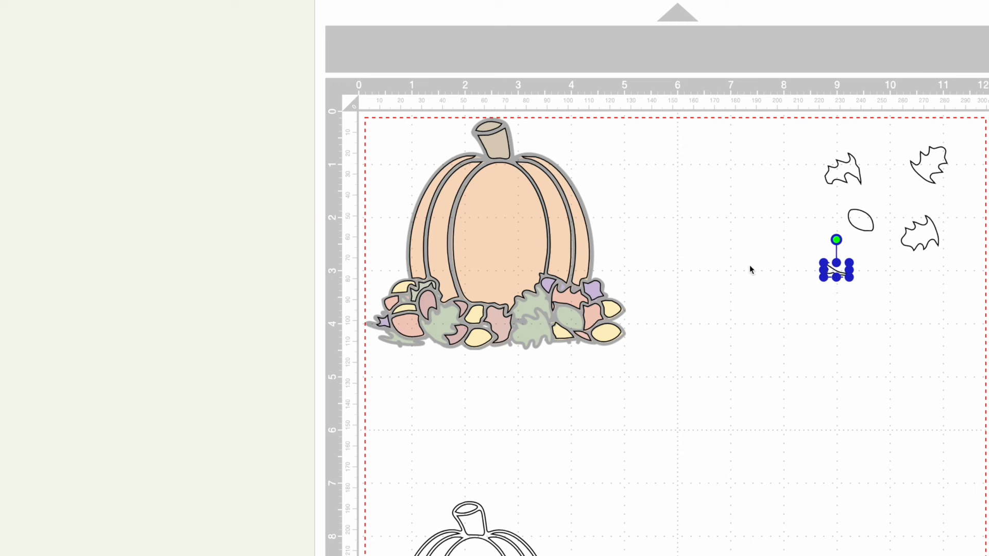
pyautogui.click(418, 286)
pyautogui.moveTo(422, 286); pyautogui.dragTo(813, 219)
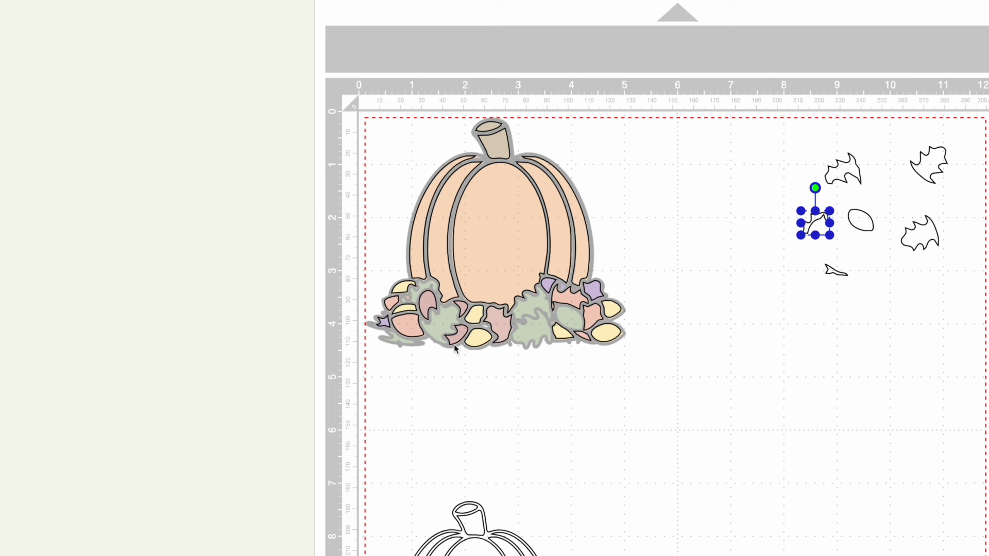
# Move the two yellow leaf pieces at the pumpkin's right end out to an empty area near the mat's center.
pyautogui.moveTo(605, 335); pyautogui.dragTo(728, 443)
pyautogui.moveTo(610, 310); pyautogui.dragTo(763, 416)
pyautogui.click(560, 331)
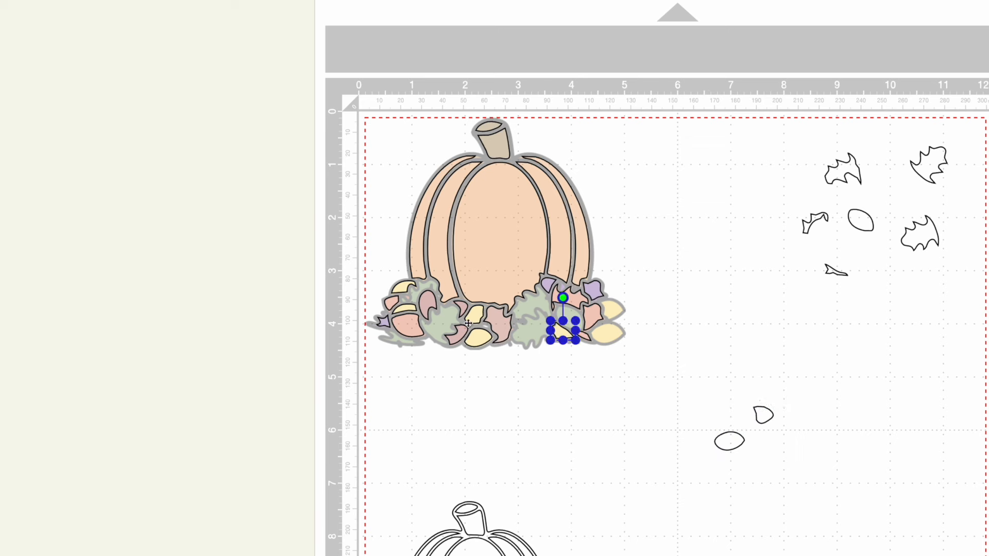
# Duplicate the remaining traced pumpkin pieces and place the copy in the mat's lower right area.
pyautogui.click(422, 311)
pyautogui.moveTo(409, 116); pyautogui.dragTo(840, 400)
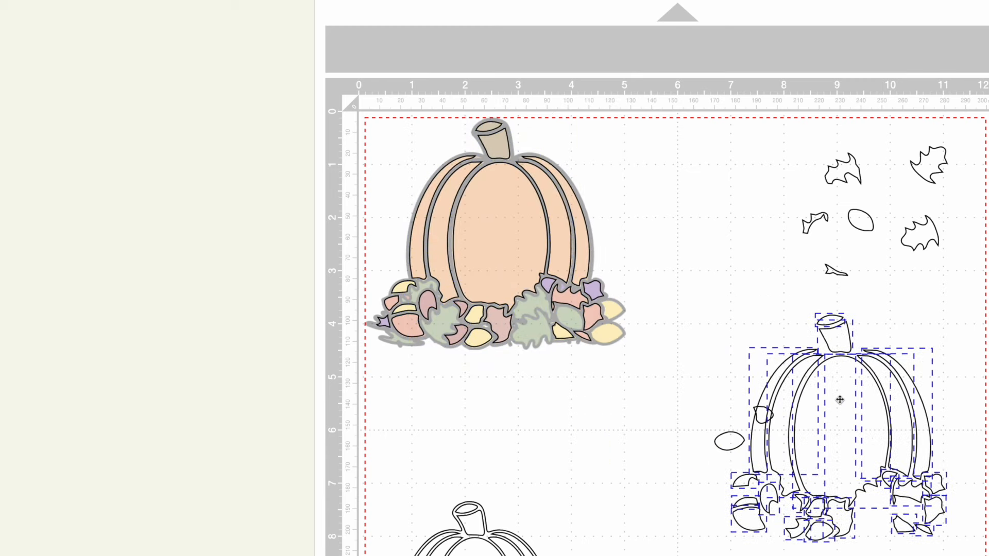
pyautogui.scroll(-3, 839, 400)
pyautogui.moveTo(855, 279); pyautogui.dragTo(858, 419)
pyautogui.click(887, 263)
# Delete the groups of leaf pieces at the lower left, center and lower right of the copied pumpkin.
pyautogui.click(779, 473)
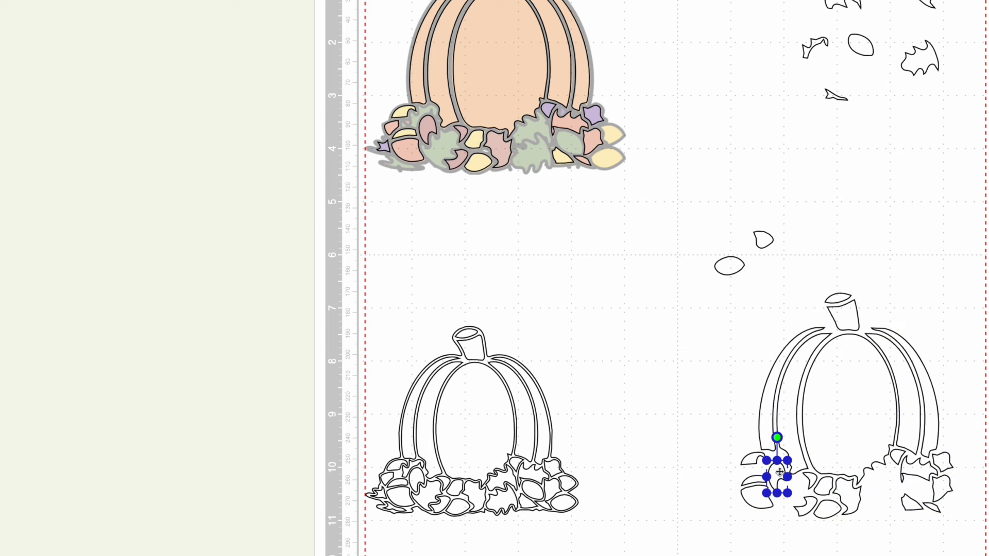
pyautogui.click(736, 457)
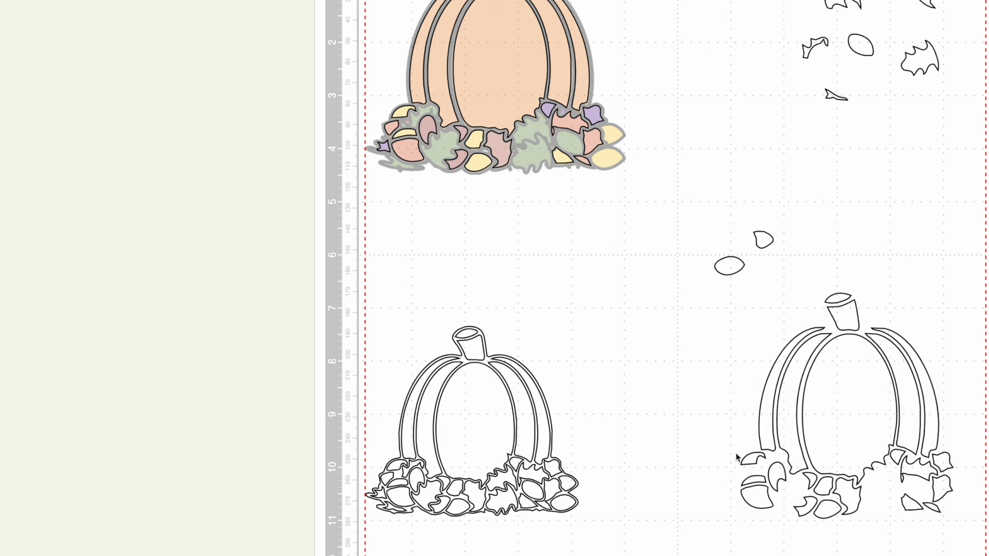
pyautogui.moveTo(737, 452)
pyautogui.mouseDown()
pyautogui.moveTo(787, 521)
pyautogui.moveTo(781, 516)
pyautogui.moveTo(845, 528)
pyautogui.mouseUp()
pyautogui.click(692, 459)
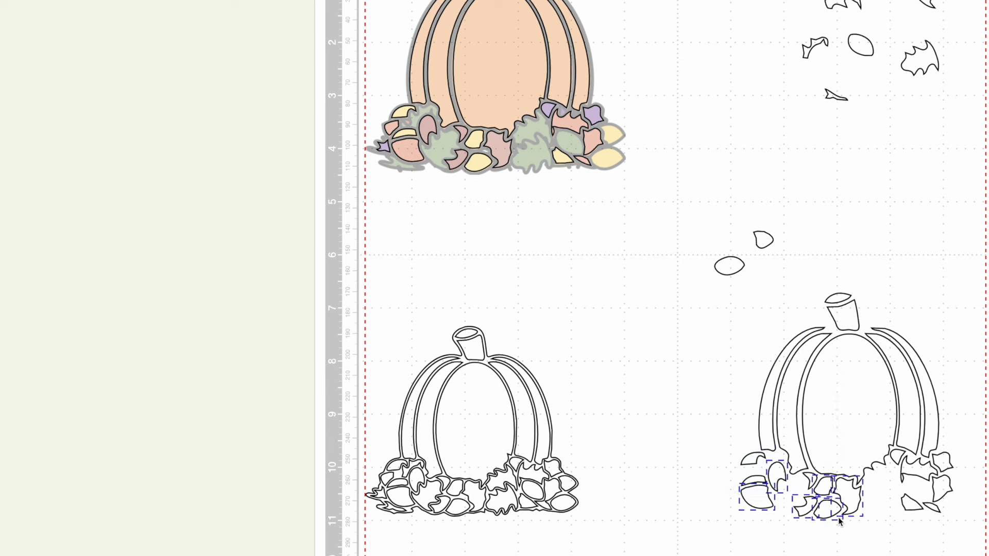
pyautogui.press('Delete')
pyautogui.moveTo(745, 439); pyautogui.dragTo(753, 495)
pyautogui.press('Delete')
pyautogui.moveTo(893, 474); pyautogui.dragTo(953, 515)
pyautogui.press('Delete')
# Delete the leftover single leaf pieces and the stem from the copied pumpkin, keeping only its body panels.
pyautogui.click(943, 461)
pyautogui.press('Delete')
pyautogui.click(898, 458)
pyautogui.press('Delete')
pyautogui.click(811, 478)
pyautogui.press('Delete')
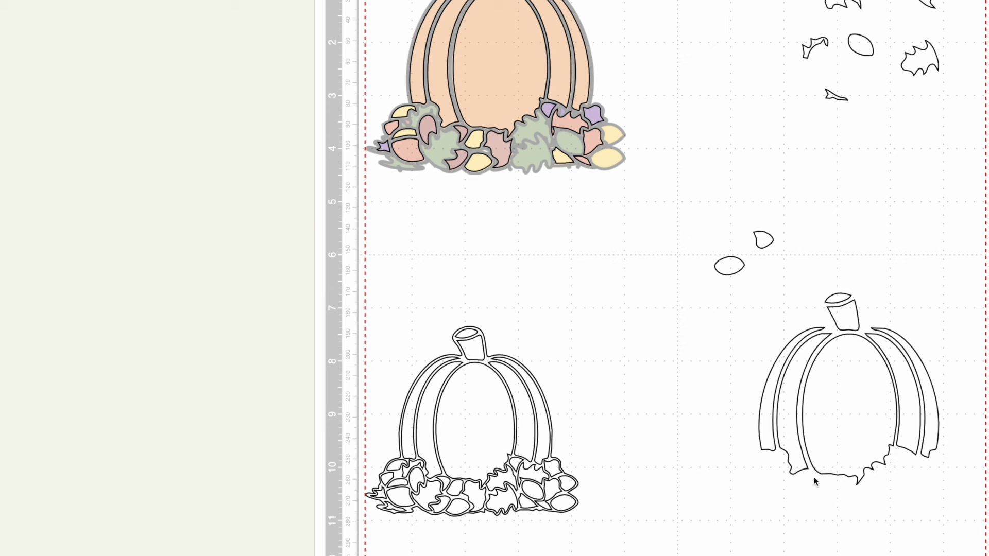
pyautogui.click(844, 313)
pyautogui.press('Delete')
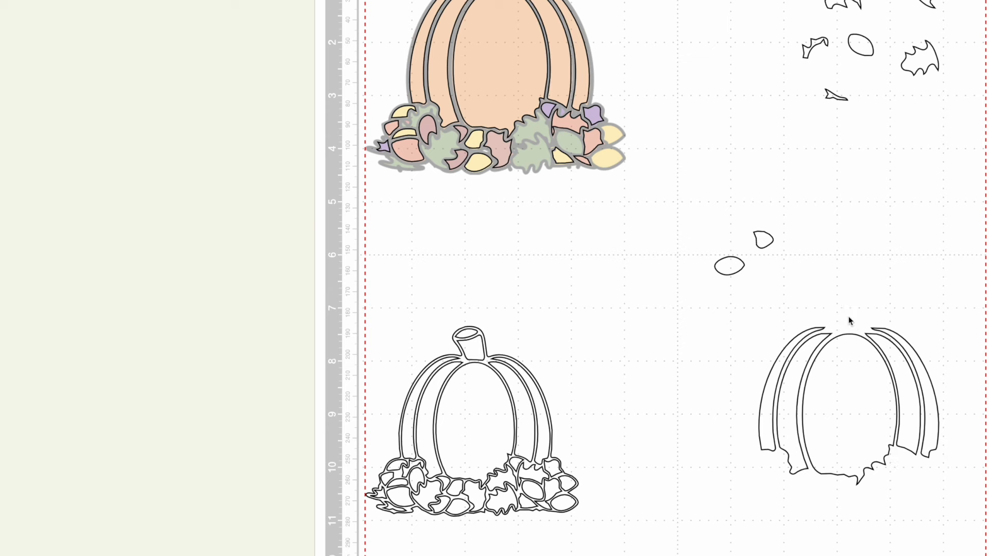
# Duplicate the traced stem from the colored pumpkin and place the copy near the mat's right edge, above the body panels.
pyautogui.scroll(3, 874, 337)
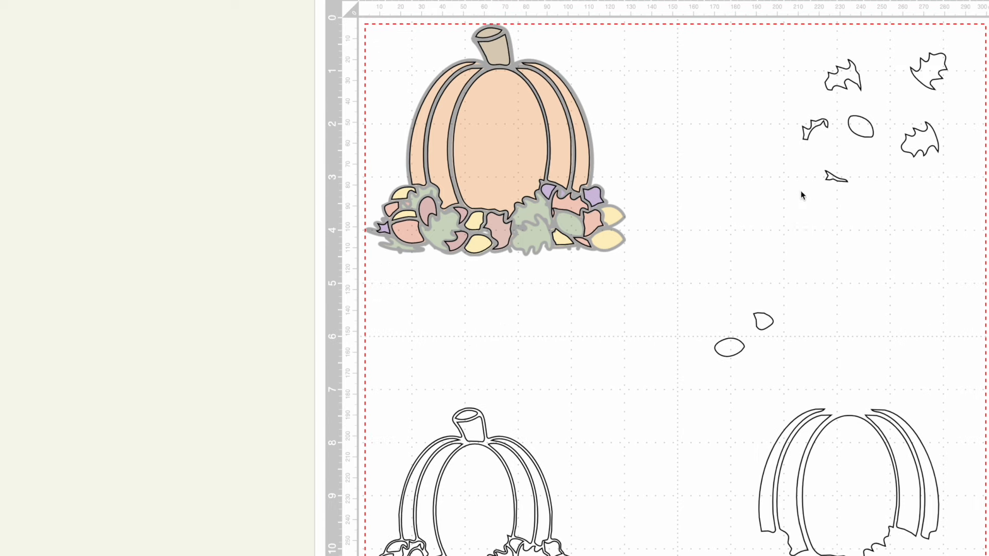
pyautogui.scroll(2, 481, 43)
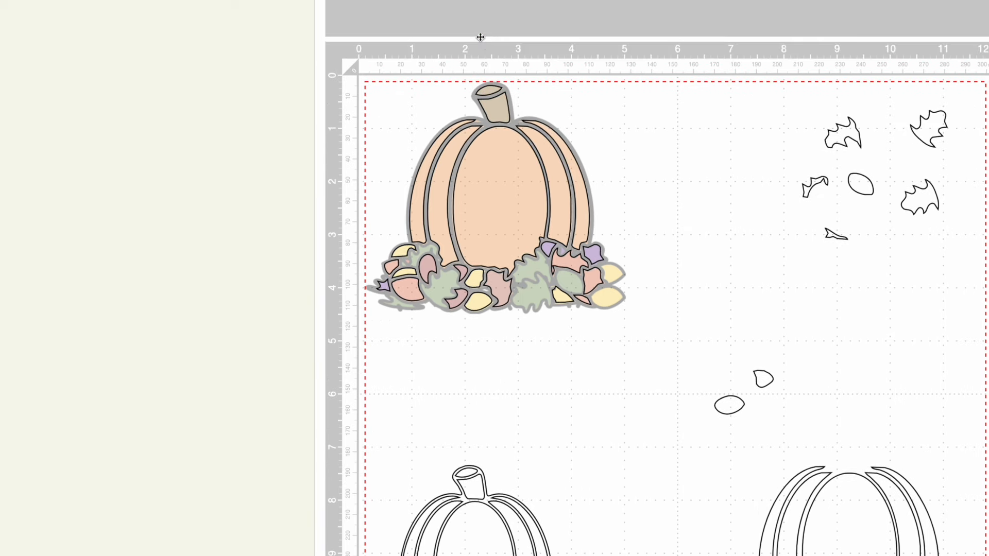
pyautogui.moveTo(457, 89); pyautogui.dragTo(528, 107)
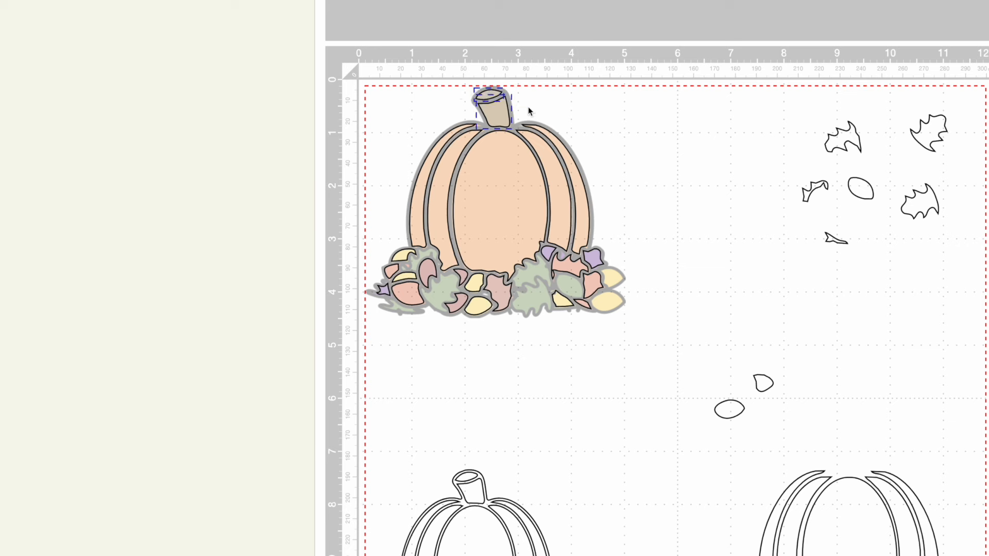
pyautogui.press('super+c')
pyautogui.press('super+v')
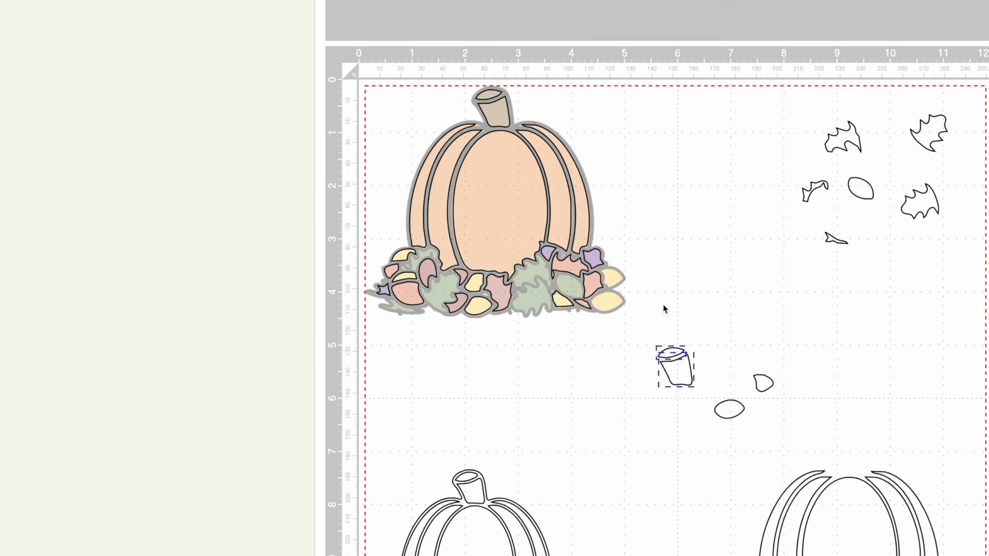
pyautogui.moveTo(676, 370); pyautogui.dragTo(949, 338)
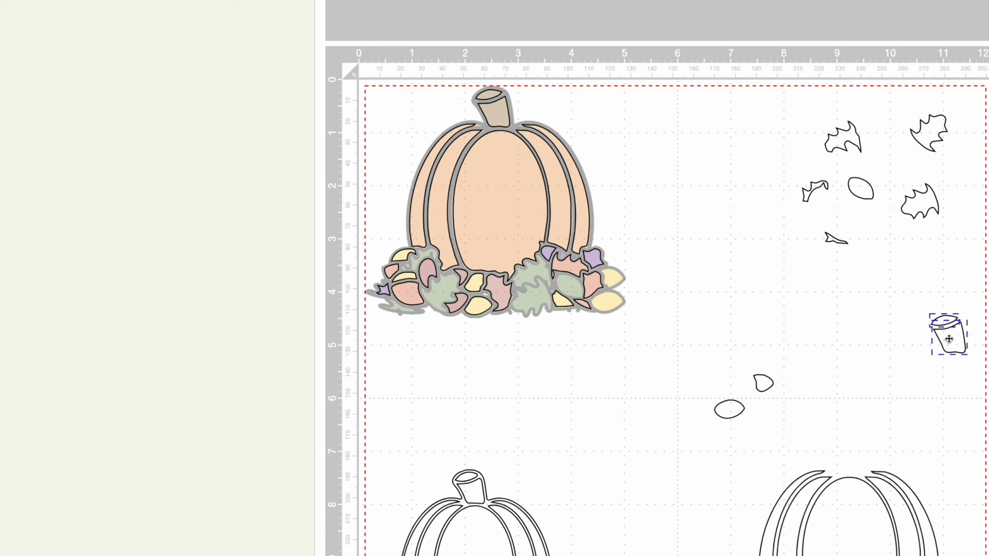
pyautogui.scroll(-5, 949, 338)
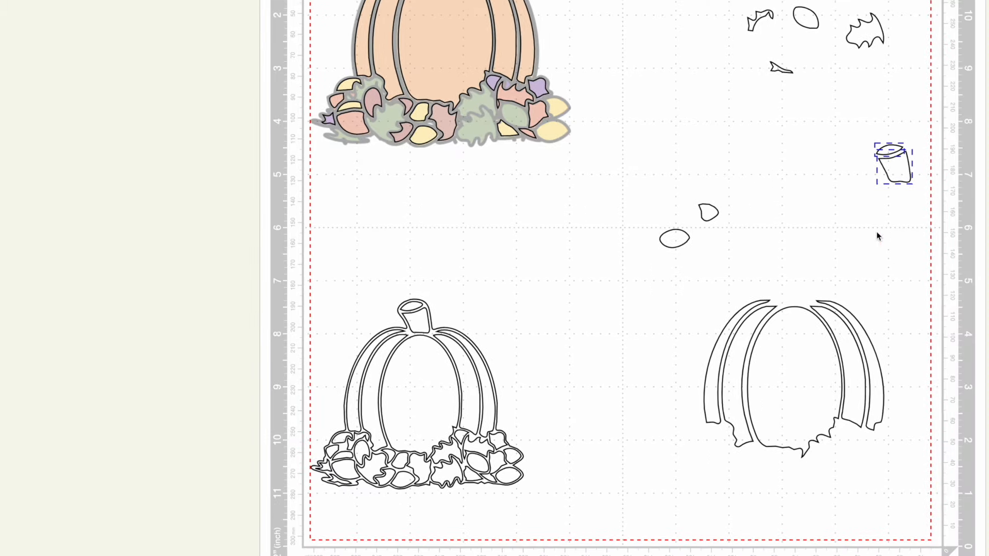
pyautogui.scroll(3, 866, 216)
pyautogui.scroll(-5, 866, 216)
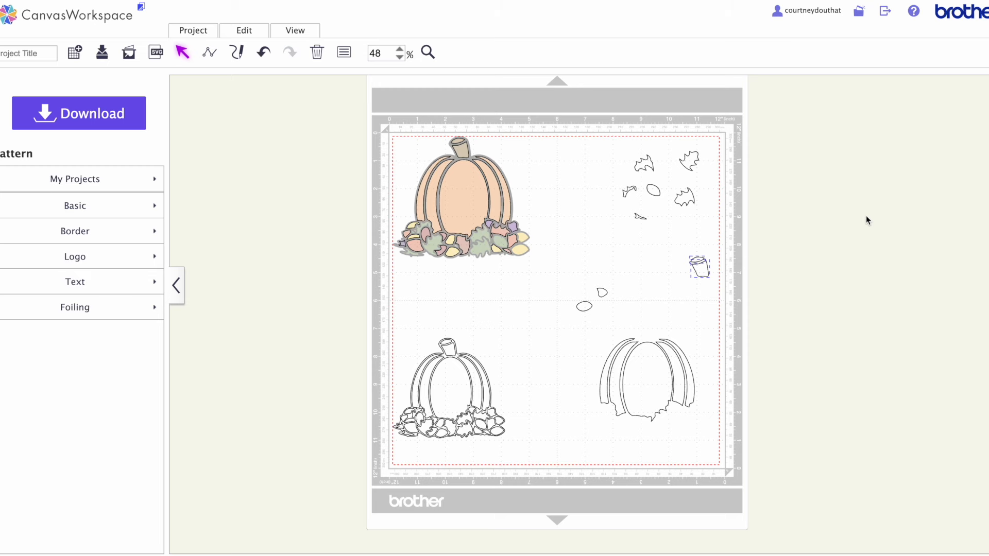
# Preview an Outline trace of the pumpkin-in-autumn-leaves.png image, and close Image Tracing without adding anything.
pyautogui.click(129, 53)
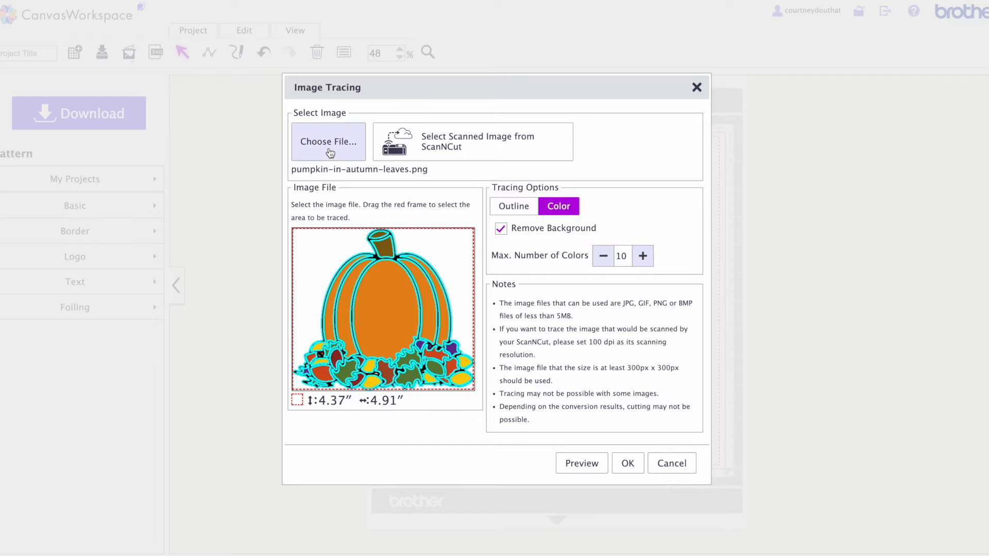
pyautogui.click(329, 148)
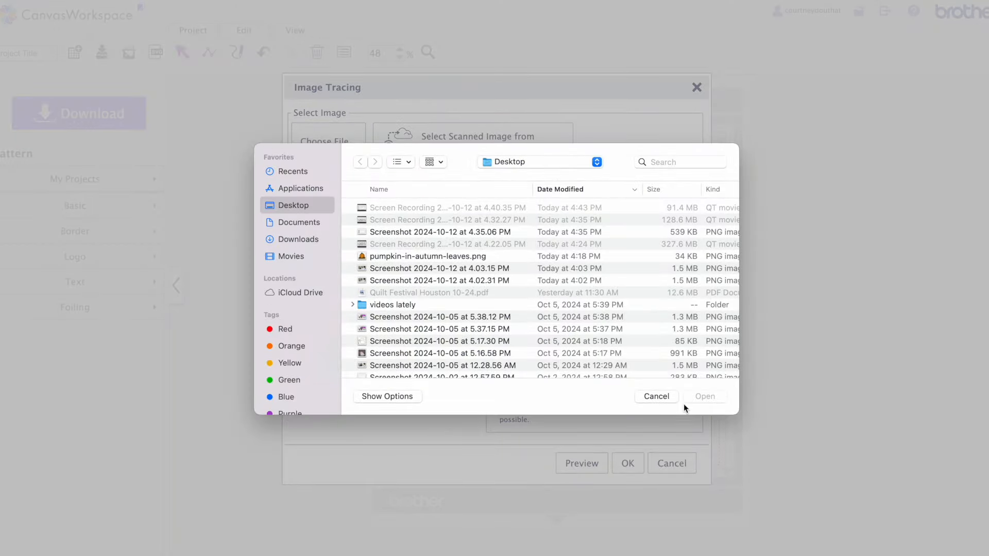
pyautogui.click(655, 397)
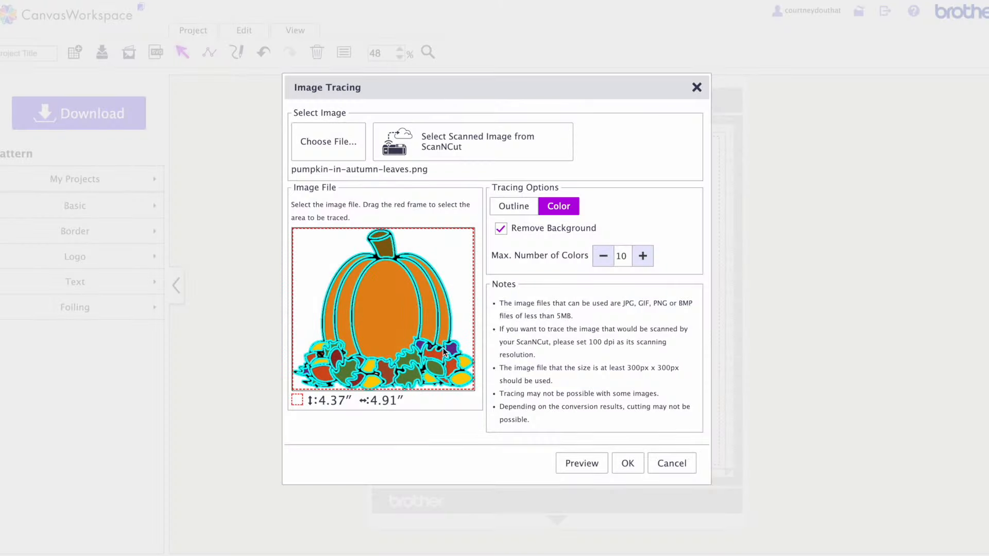
pyautogui.click(513, 206)
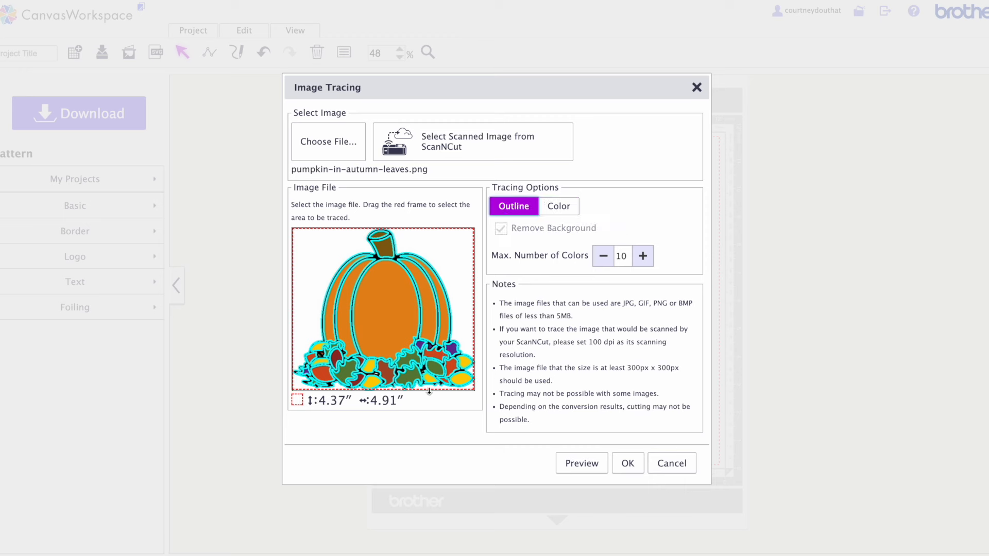
pyautogui.click(593, 465)
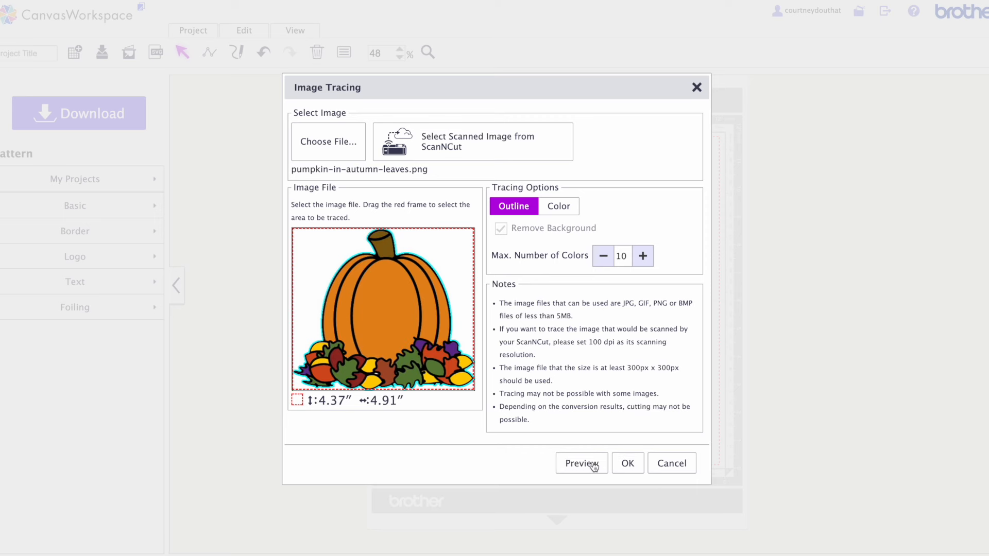
pyautogui.click(594, 466)
pyautogui.click(672, 465)
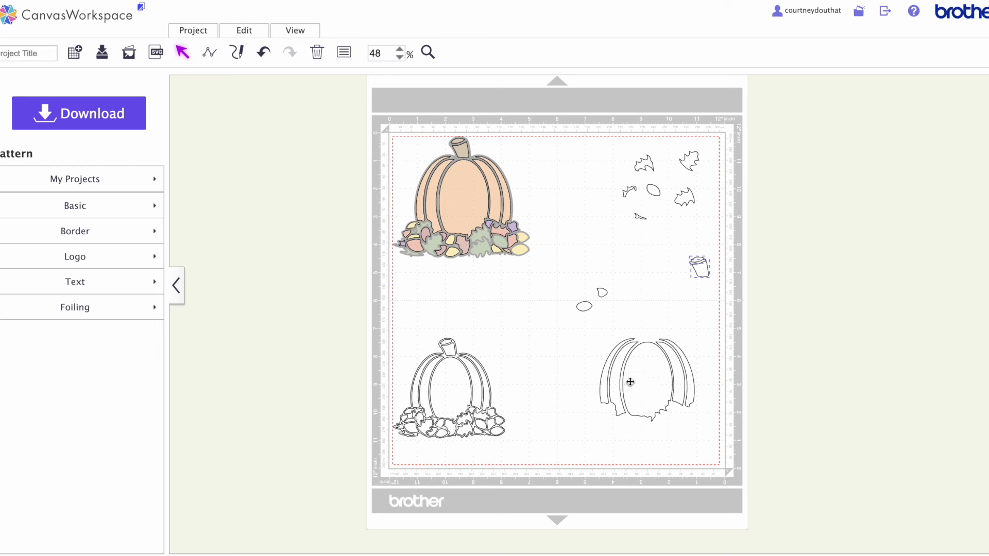
# Deselect the pumpkin pieces and change the pumpkin project's area size to 12 × 24 inches.
pyautogui.moveTo(589, 359); pyautogui.dragTo(735, 408)
pyautogui.click(571, 243)
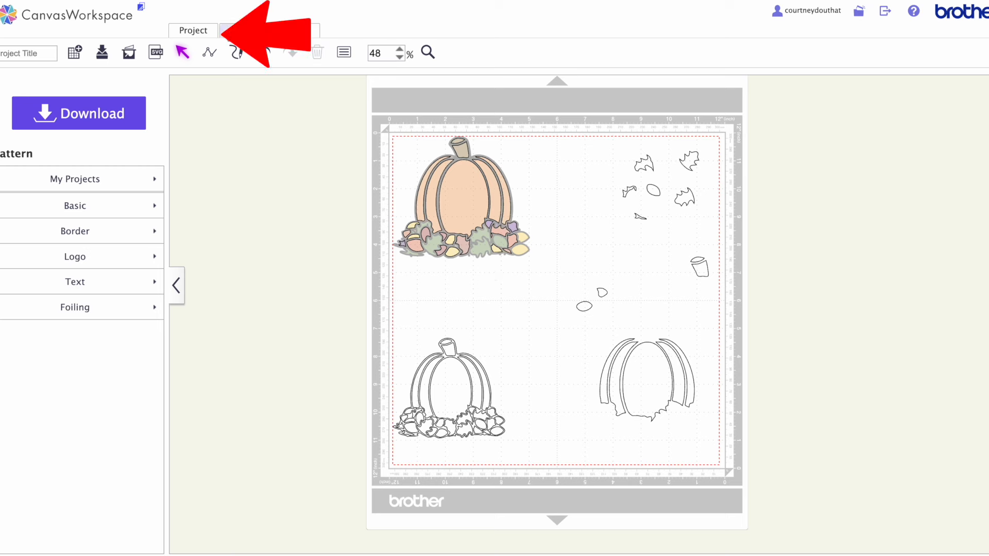
pyautogui.click(212, 32)
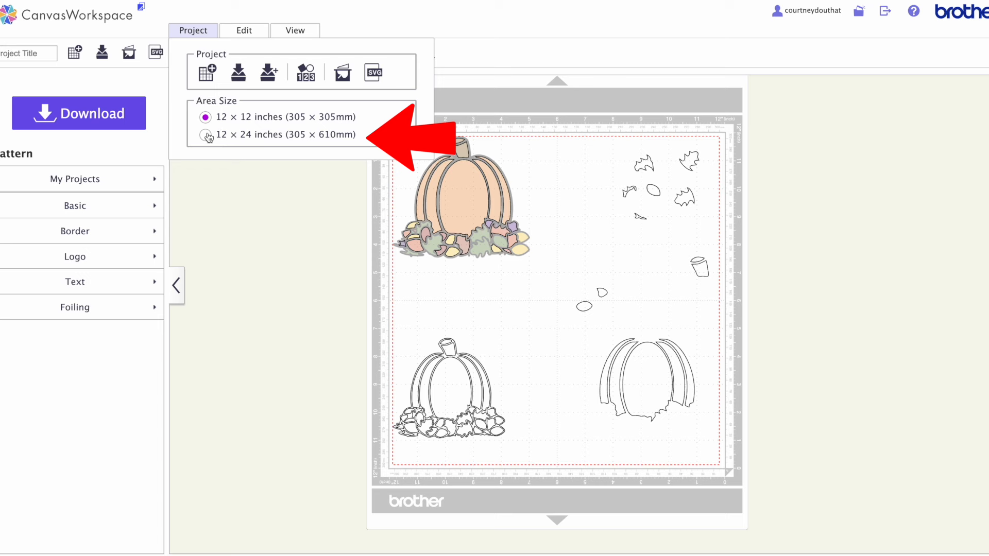
pyautogui.click(206, 134)
pyautogui.scroll(-3, 622, 295)
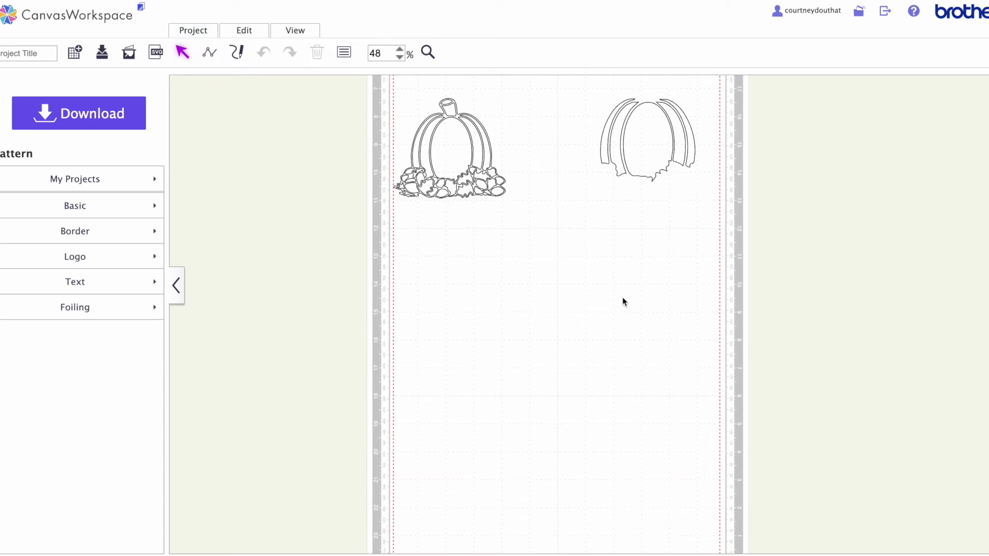
pyautogui.click(402, 58)
pyautogui.scroll(3, 598, 274)
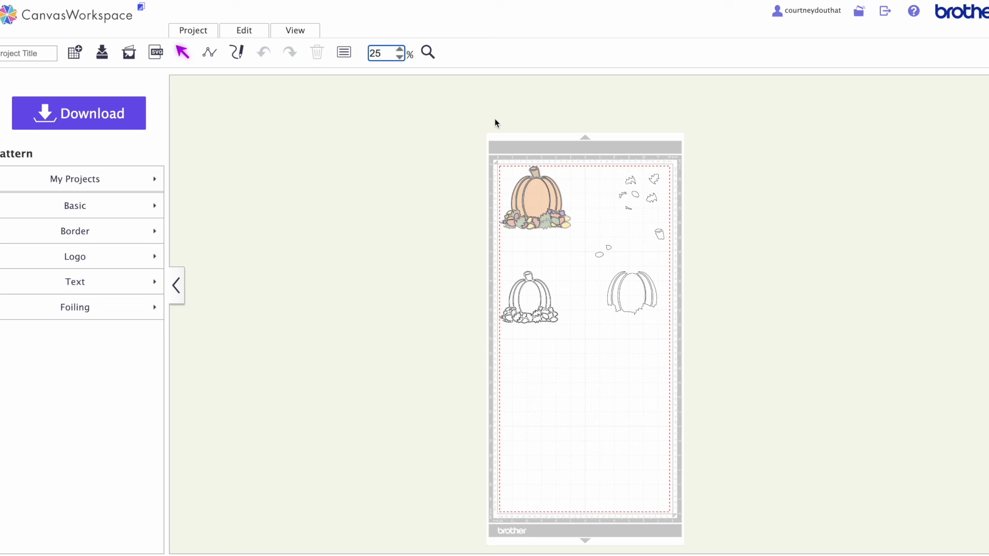
# Clear the traced pumpkin pieces off the mat and start a new blank project.
pyautogui.click(524, 175)
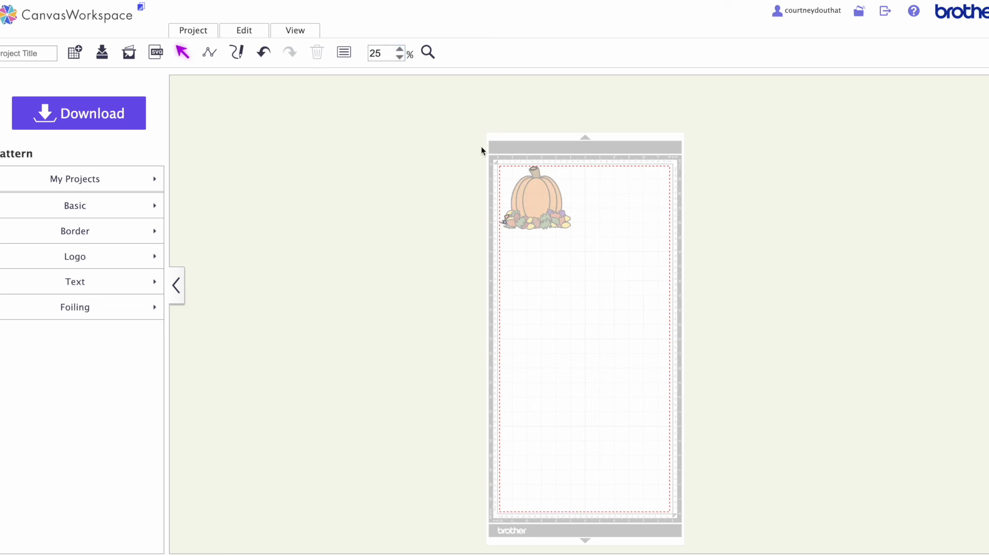
pyautogui.click(74, 53)
pyautogui.click(538, 156)
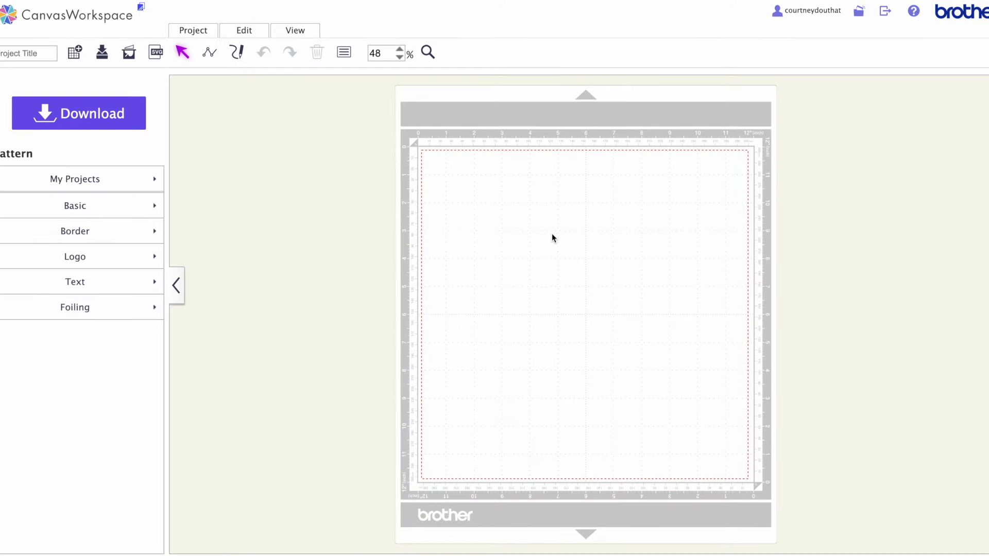
# Set the new blank project's area size to 12 × 24 inches and show the full mat.
pyautogui.click(186, 30)
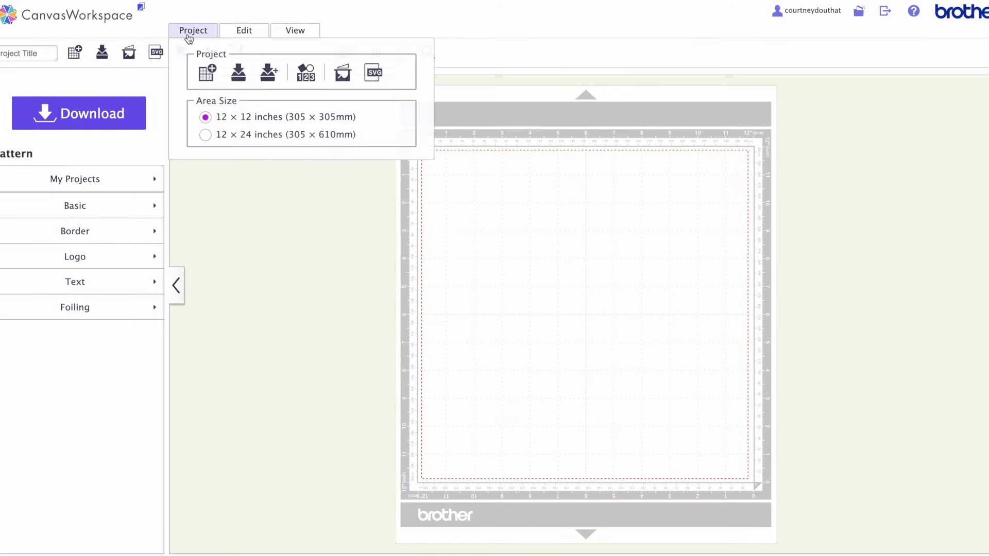
pyautogui.click(206, 139)
pyautogui.scroll(-2, 675, 331)
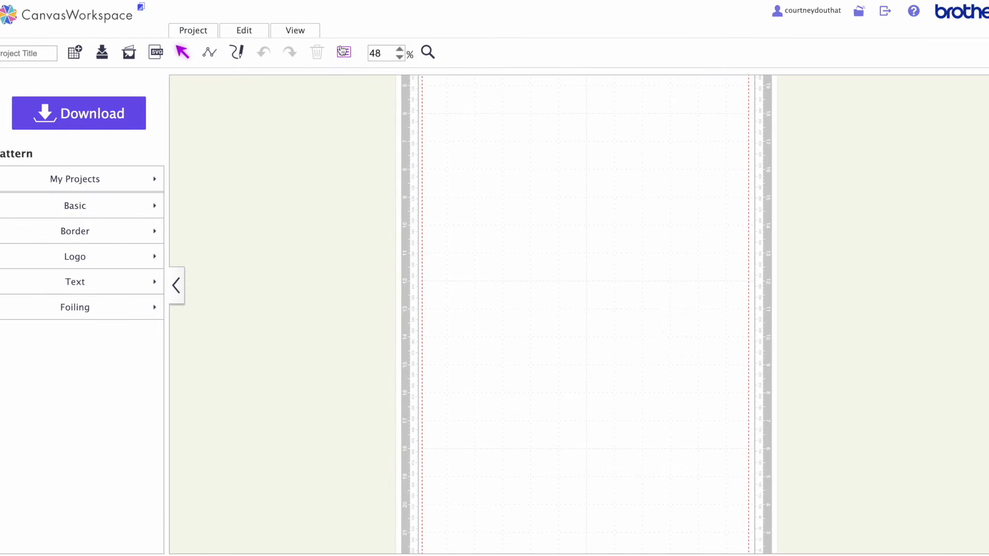
pyautogui.click(400, 57)
pyautogui.scroll(2, 650, 255)
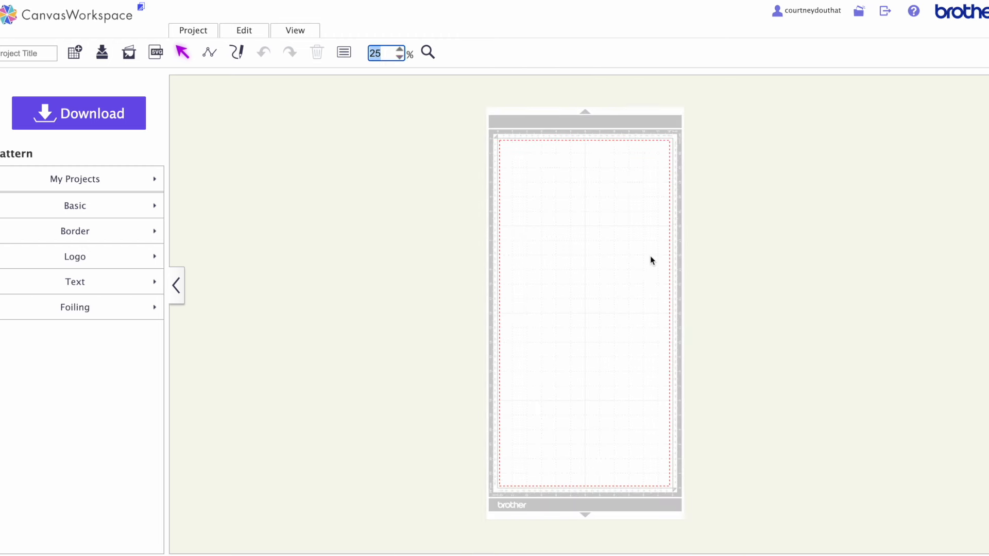
# Add a text object in the upright bold slab-serif font and change its wording to "AllBrands".
pyautogui.click(82, 283)
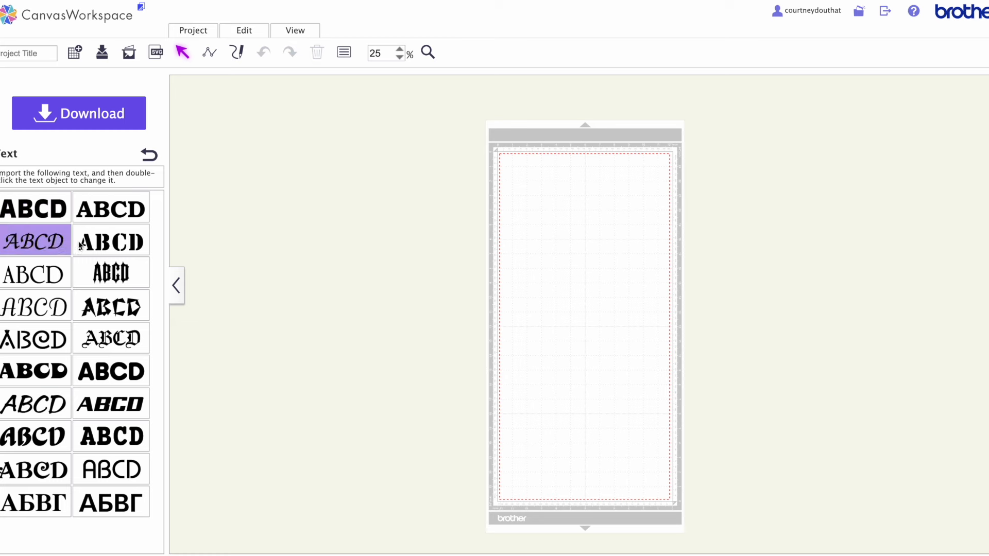
pyautogui.click(99, 443)
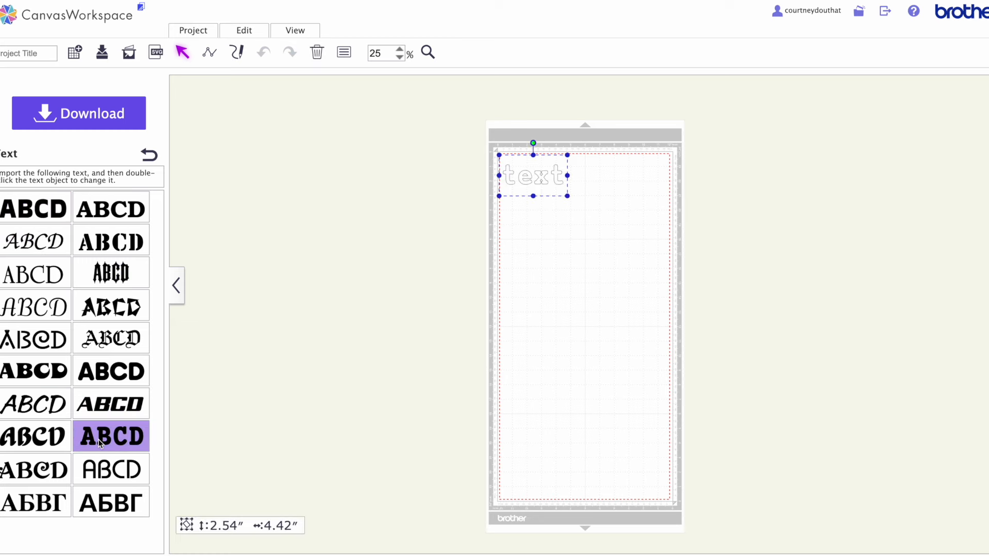
pyautogui.doubleClick(555, 174)
pyautogui.press('BackSpace')
pyautogui.press('BackSpace')
pyautogui.press('BackSpace')
pyautogui.press('BackSpace')
pyautogui.write('Al')
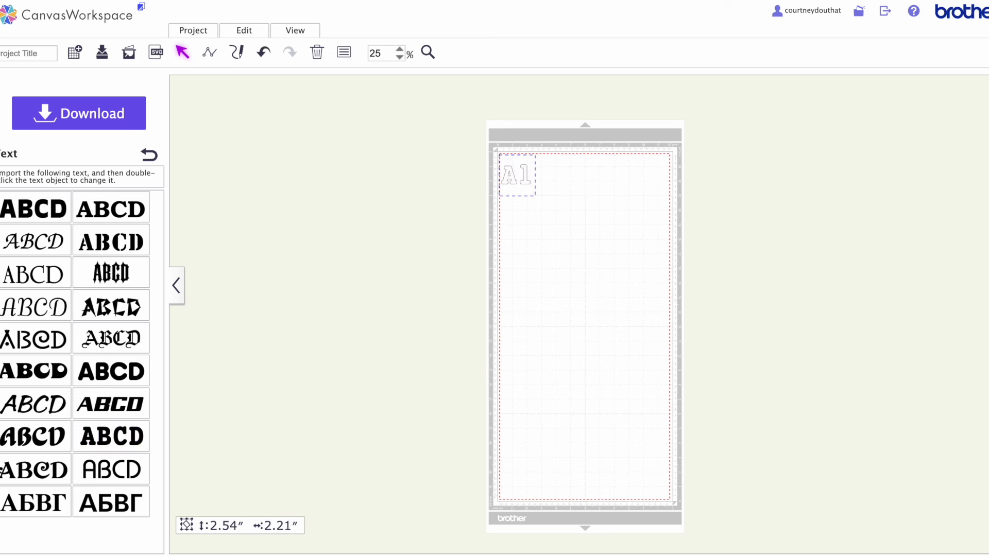
pyautogui.write('lBrands')
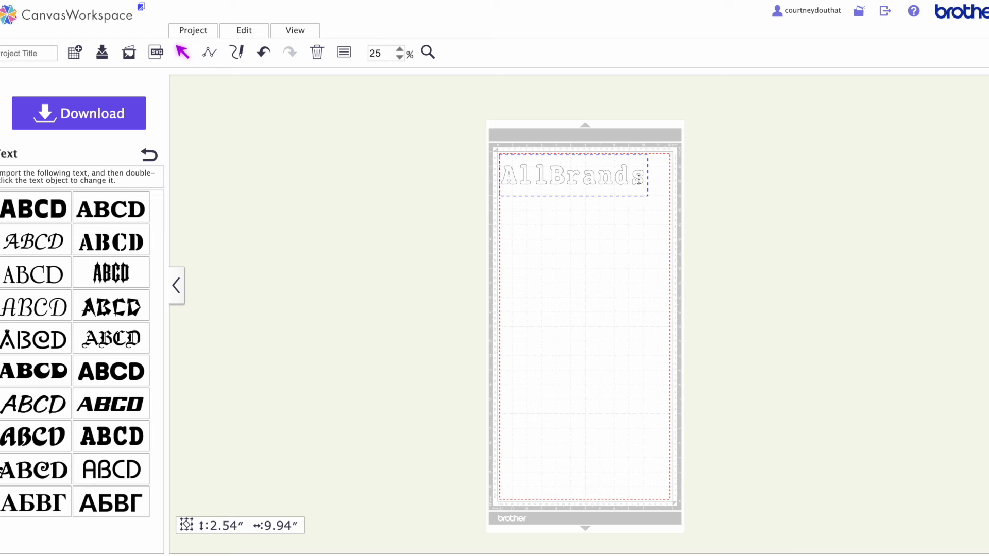
pyautogui.click(603, 151)
# Rotate the AllBrands text to run down the mat, enlarge it to about 23.57 × 16.86 inches and center it.
pyautogui.moveTo(574, 141); pyautogui.dragTo(628, 189)
pyautogui.moveTo(596, 250); pyautogui.dragTo(696, 427)
pyautogui.moveTo(599, 328); pyautogui.dragTo(570, 386)
pyautogui.moveTo(606, 320); pyautogui.dragTo(710, 322)
pyautogui.moveTo(647, 322); pyautogui.dragTo(579, 318)
pyautogui.moveTo(643, 318); pyautogui.dragTo(691, 316)
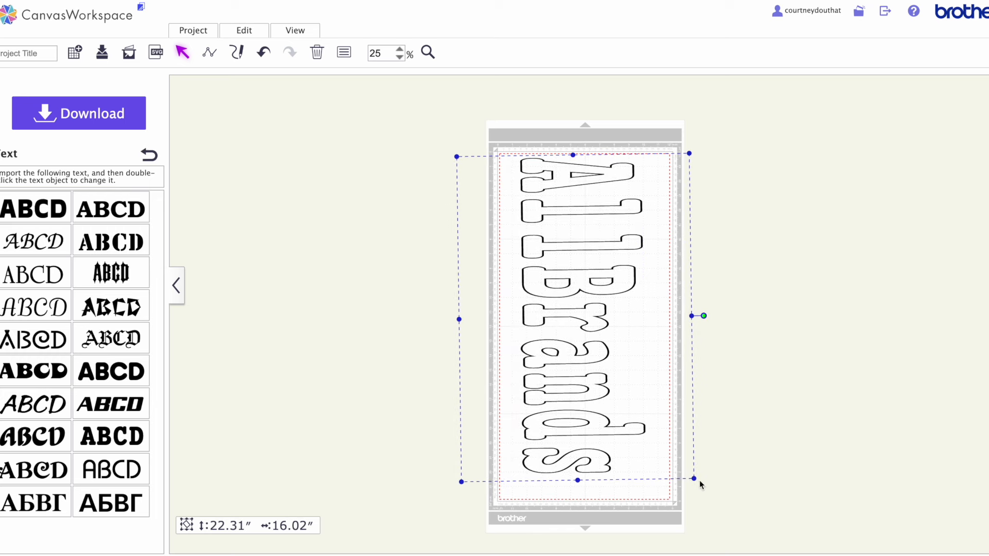
pyautogui.moveTo(694, 478); pyautogui.dragTo(713, 496)
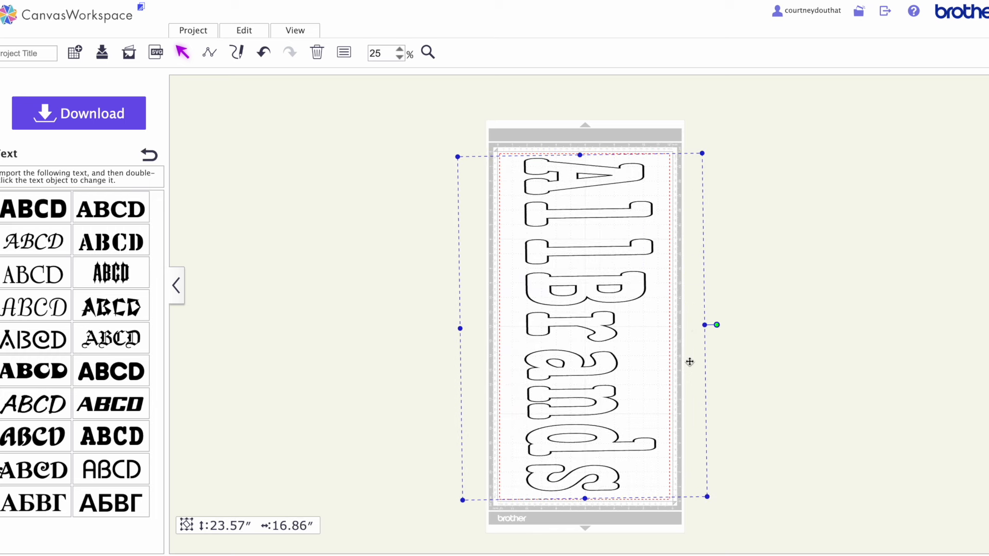
pyautogui.moveTo(702, 324); pyautogui.dragTo(713, 324)
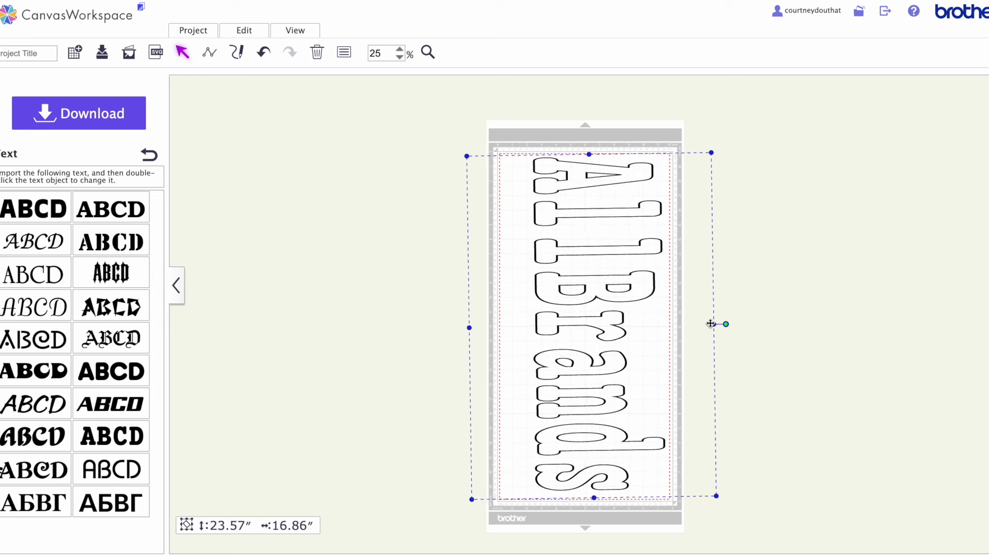
pyautogui.click(781, 349)
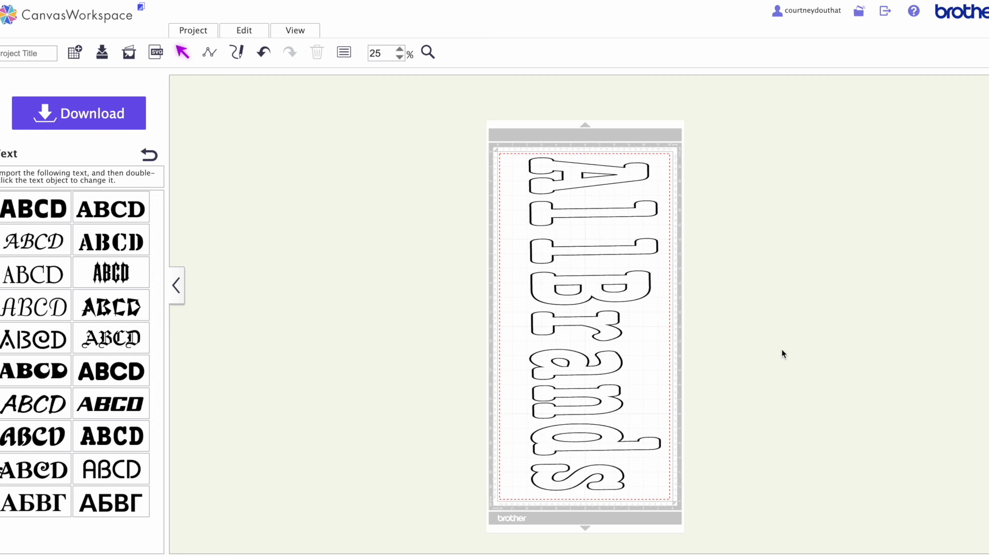
# Delete the large AllBrands text and leave the font list.
pyautogui.click(615, 313)
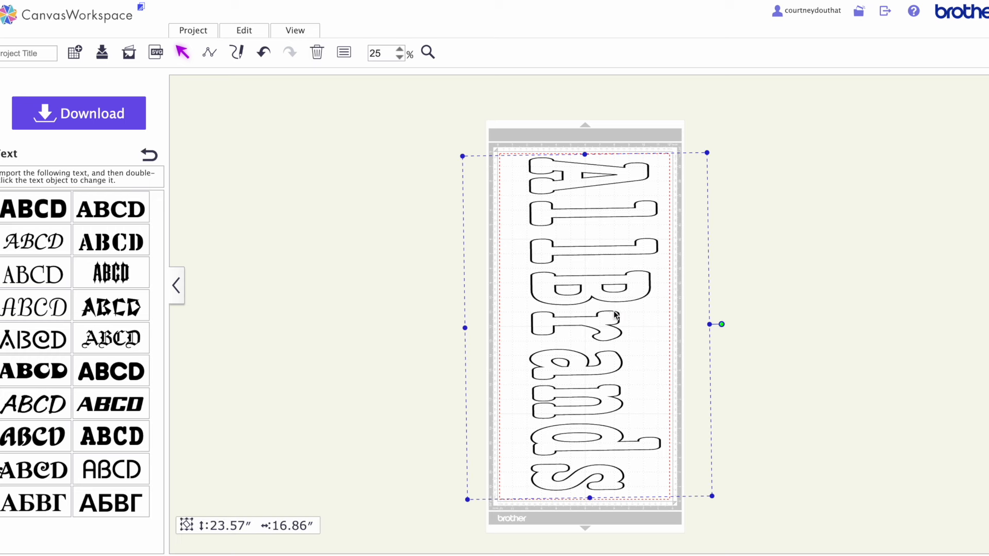
pyautogui.press('Delete')
pyautogui.click(149, 156)
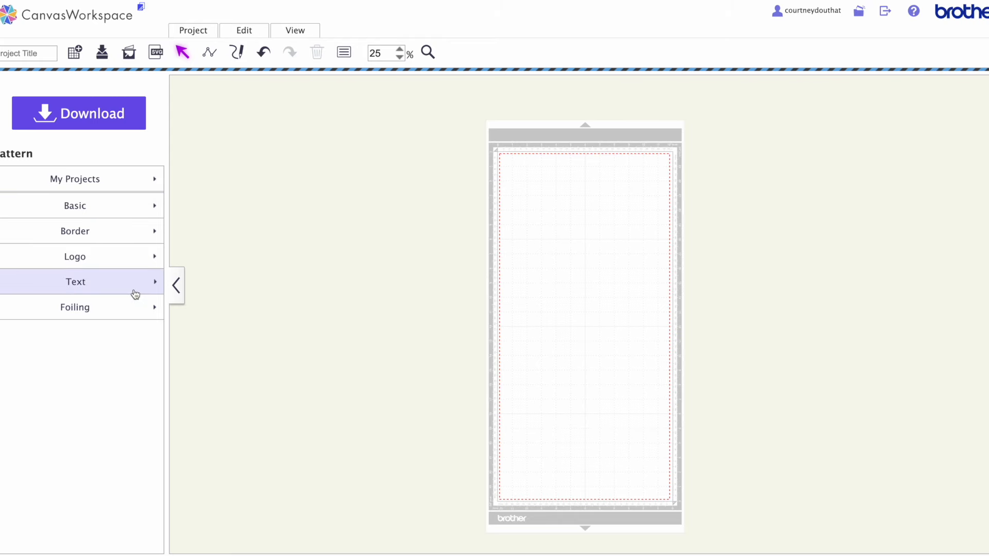
# Add the narrow eight-pointed star from the Basic shapes to the empty mat.
pyautogui.scroll(-5, 78, 360)
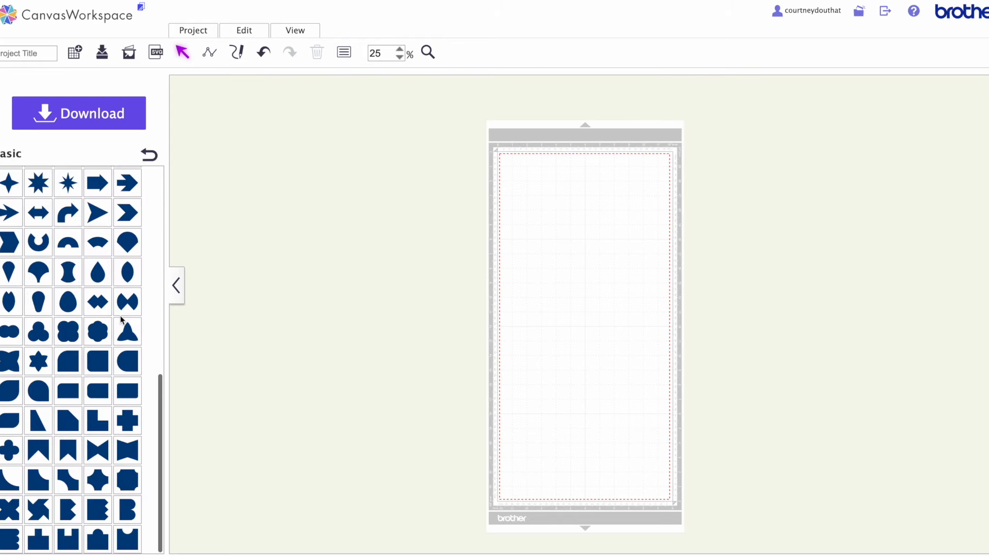
pyautogui.scroll(2, 68, 309)
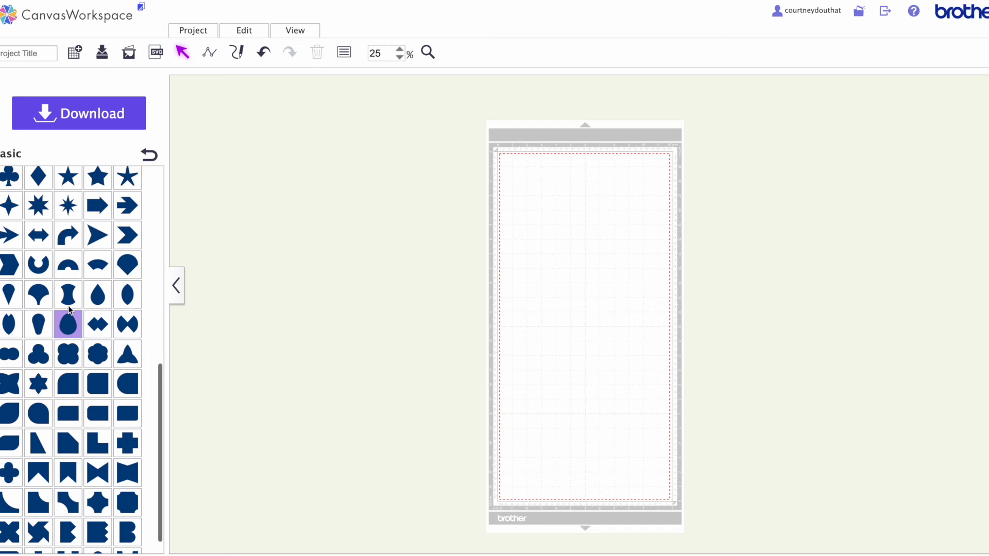
pyautogui.click(68, 200)
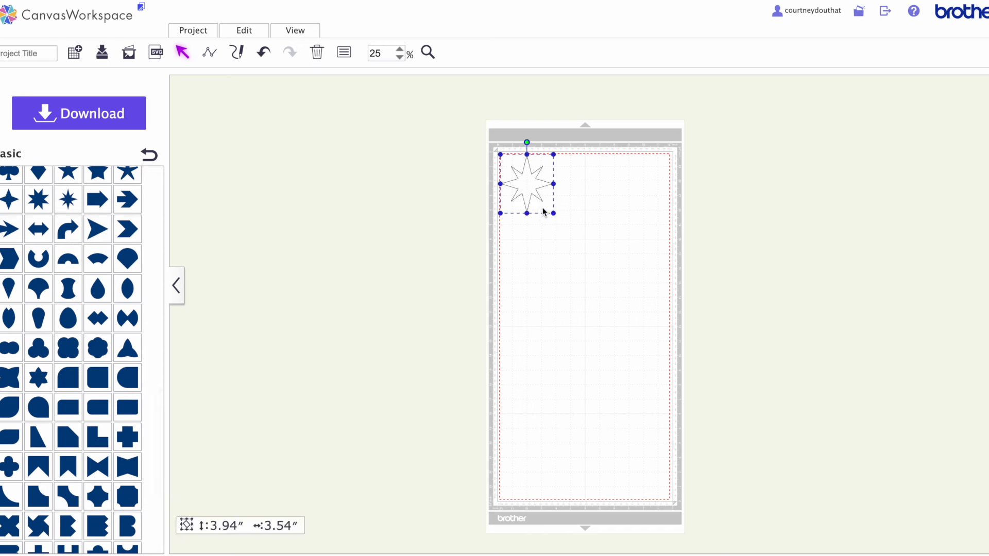
# Enlarge the eight-pointed star to the width of the mat's cutting area and stretch it lengthwise to fill the 12 × 24 inch mat.
pyautogui.moveTo(553, 214); pyautogui.dragTo(666, 339)
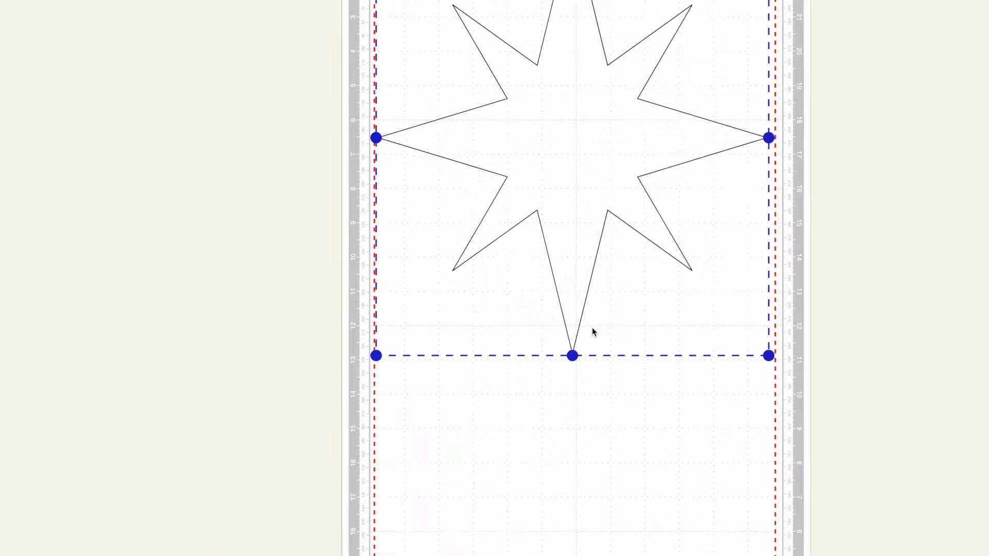
pyautogui.moveTo(572, 355); pyautogui.dragTo(584, 555)
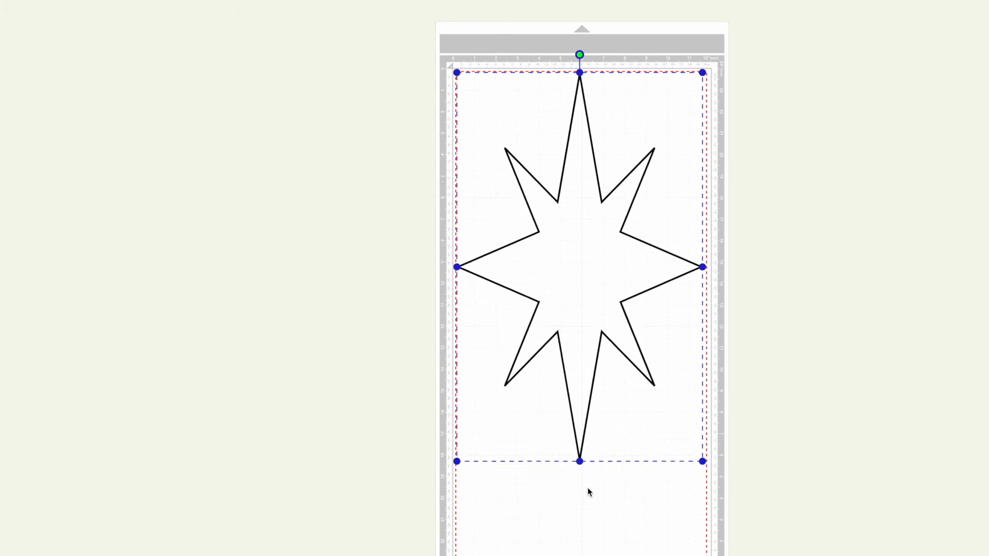
pyautogui.moveTo(587, 492); pyautogui.dragTo(585, 555)
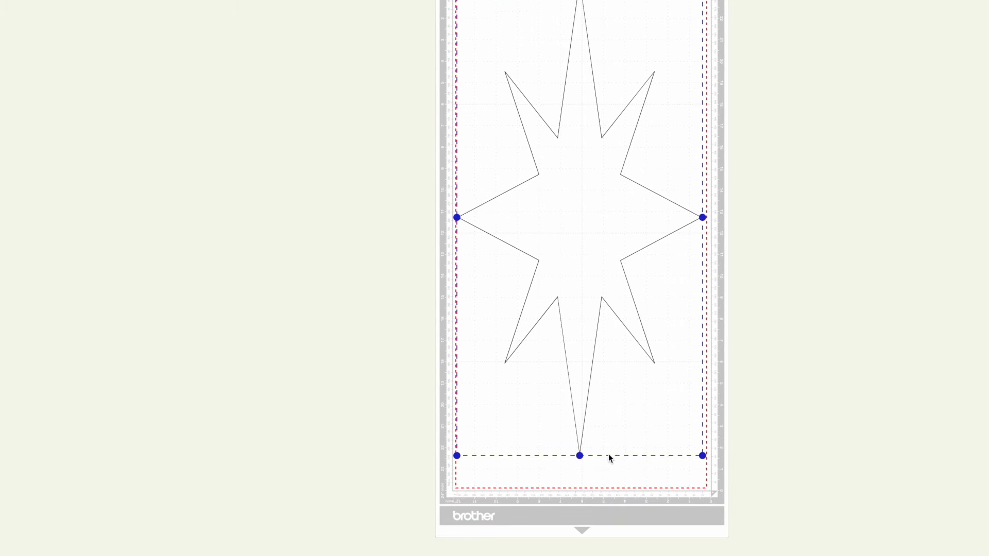
pyautogui.moveTo(580, 456); pyautogui.dragTo(580, 485)
pyautogui.click(812, 383)
pyautogui.scroll(3, 809, 345)
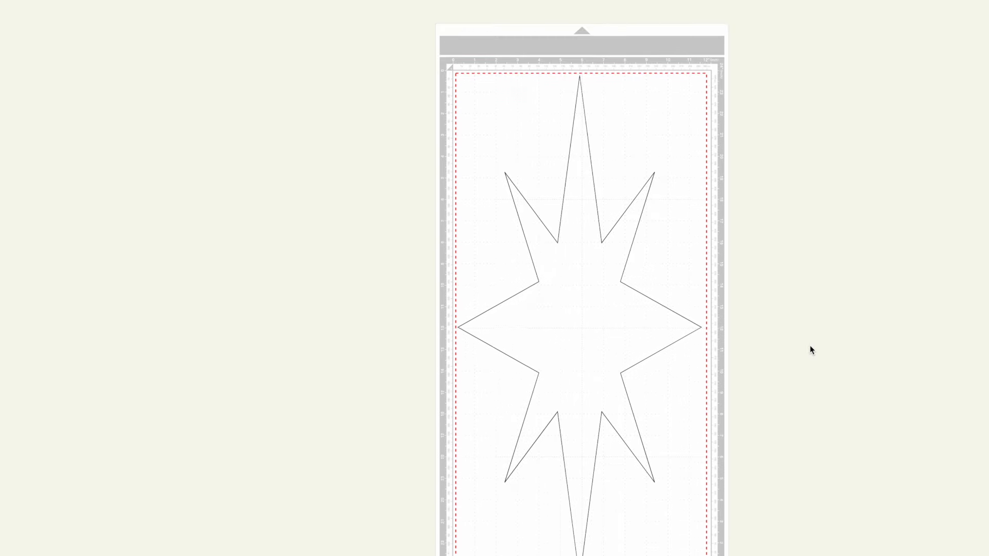
pyautogui.scroll(-2, 810, 345)
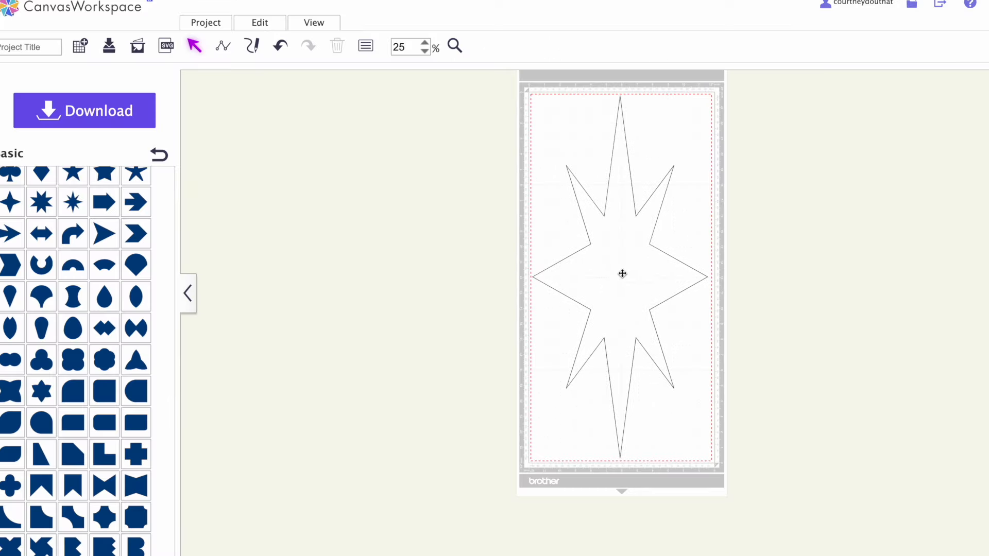
pyautogui.click(622, 273)
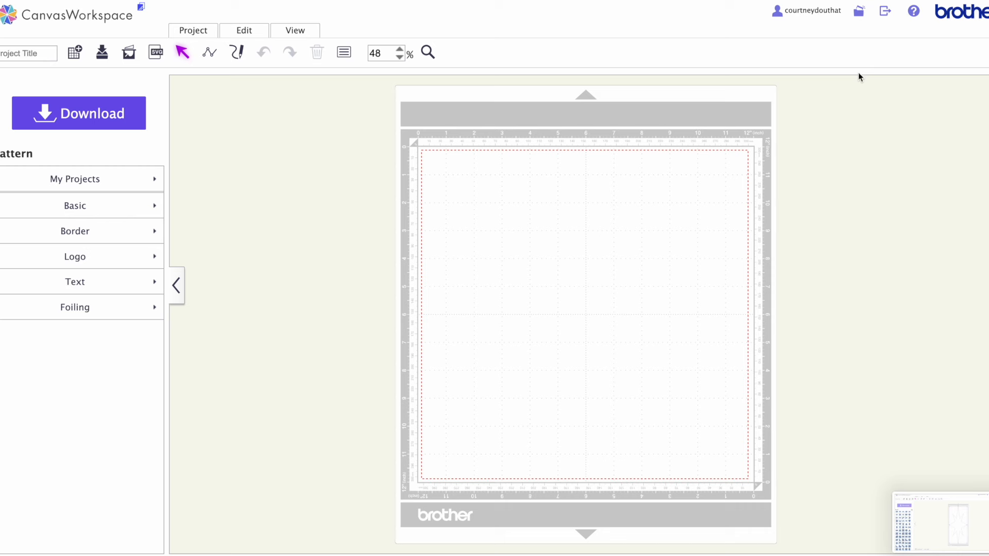
# Open the account settings page with the machine registration and premium function activation options.
pyautogui.click(808, 15)
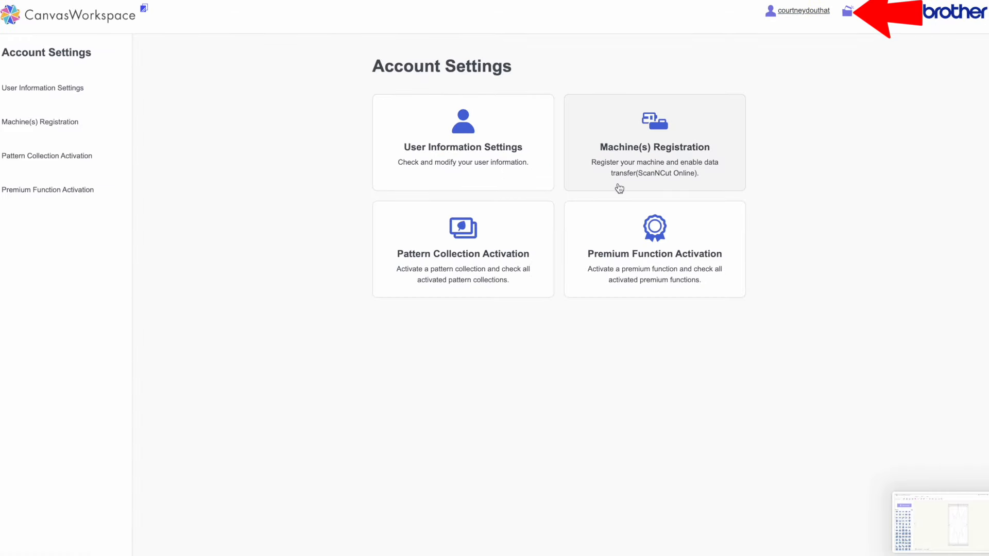